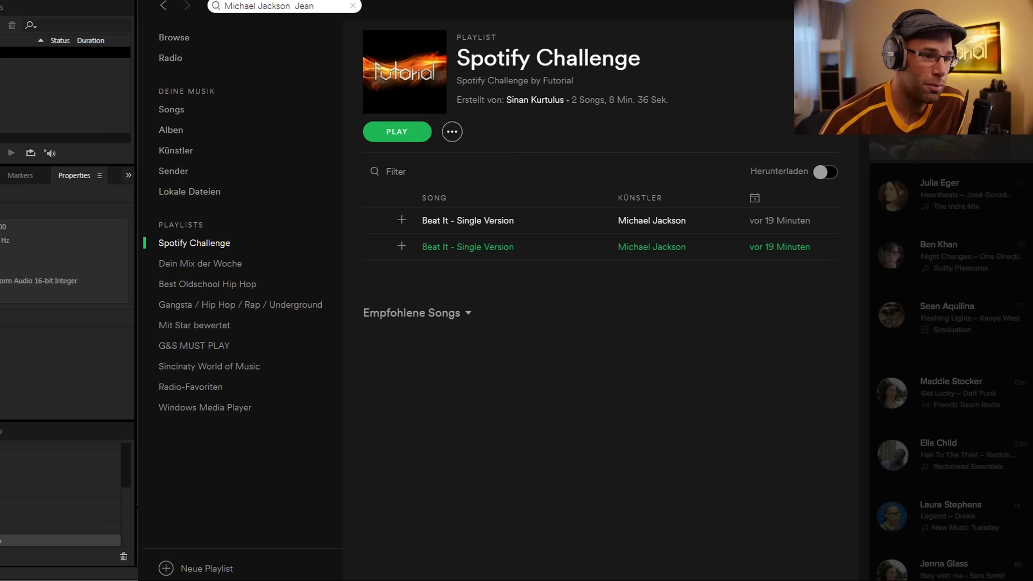
Record short excerpts of both "Beat It - Single Version" entries from the Spotify playlist into the untitled Adobe Audition file.
key(alt+Tab)
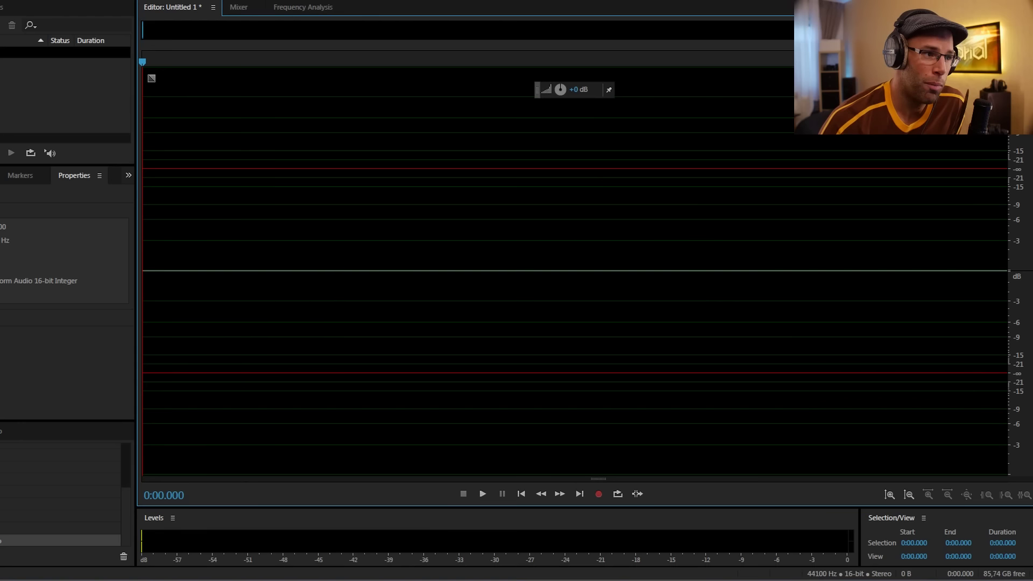
click(592, 496)
key(alt+Tab)
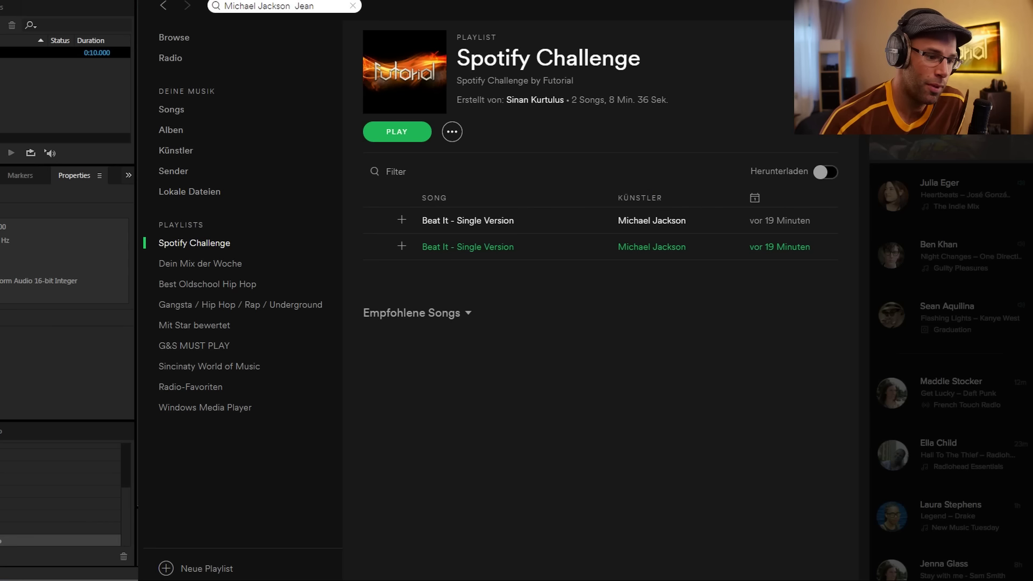
click(377, 220)
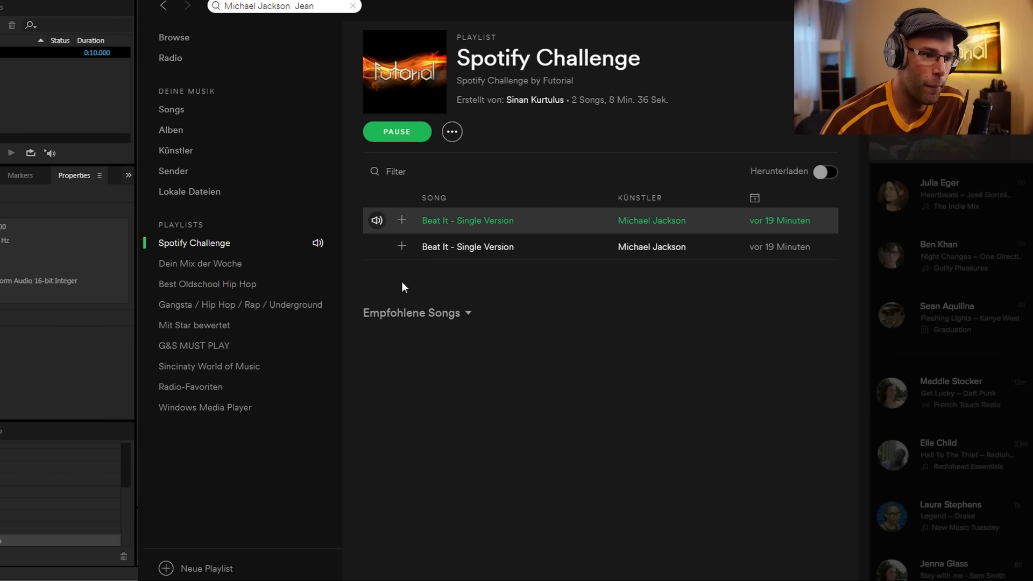
click(376, 247)
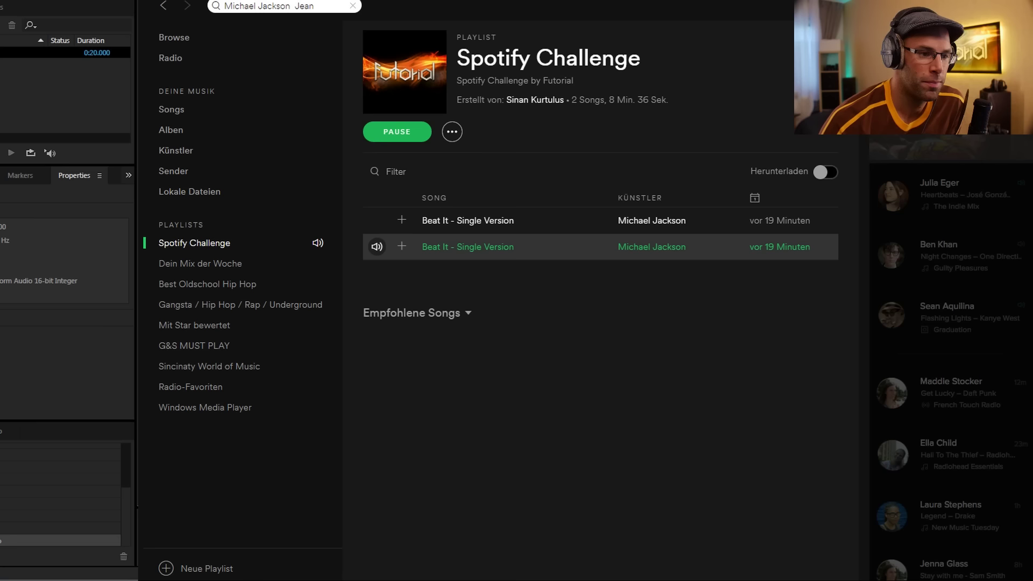
key(alt+Tab)
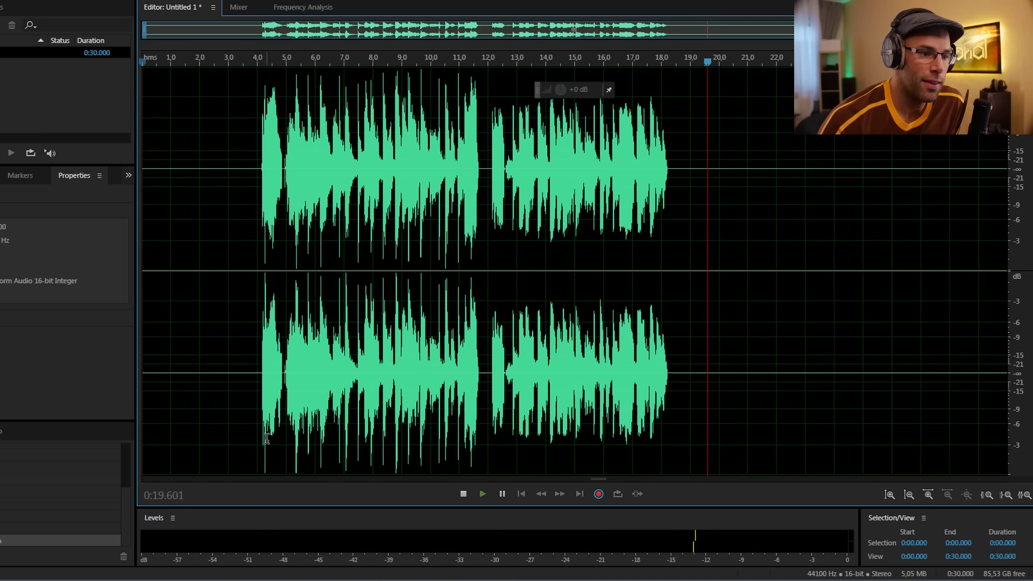
click(463, 495)
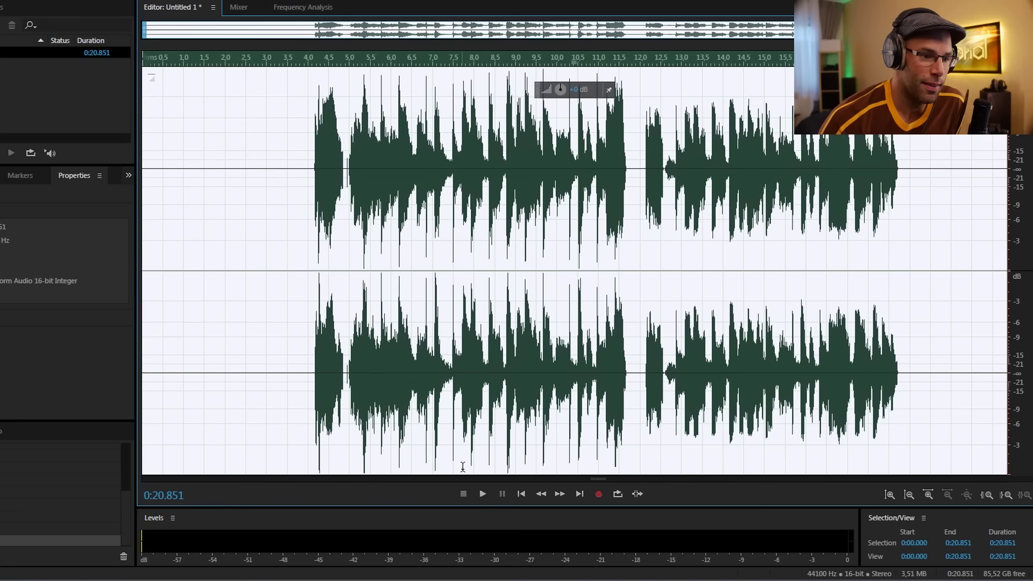
Delete the silent first 4 seconds before the music starts in the recording.
click(462, 323)
drag(314, 342, 143, 343)
key(Delete)
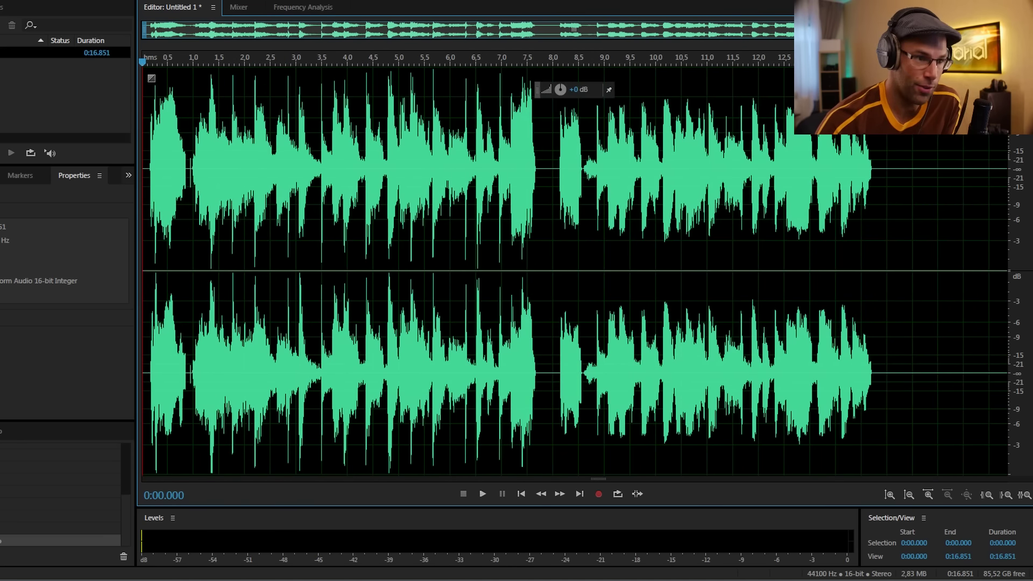
Examine the peaks of the first excerpt's waveform in close-up around 2.85 s.
click(286, 345)
scroll(287, 346, up, 10)
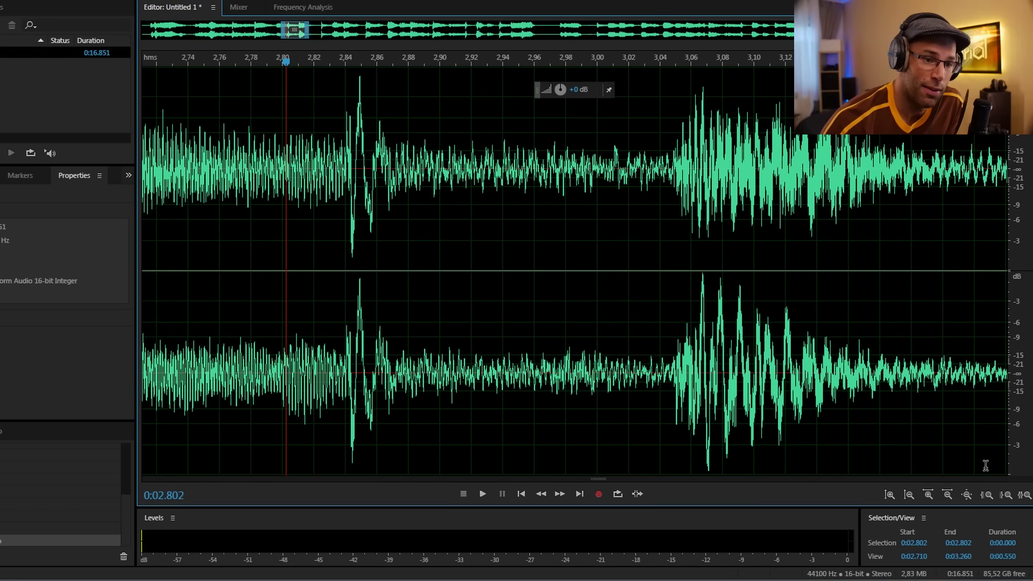
click(504, 353)
scroll(322, 383, up, 7)
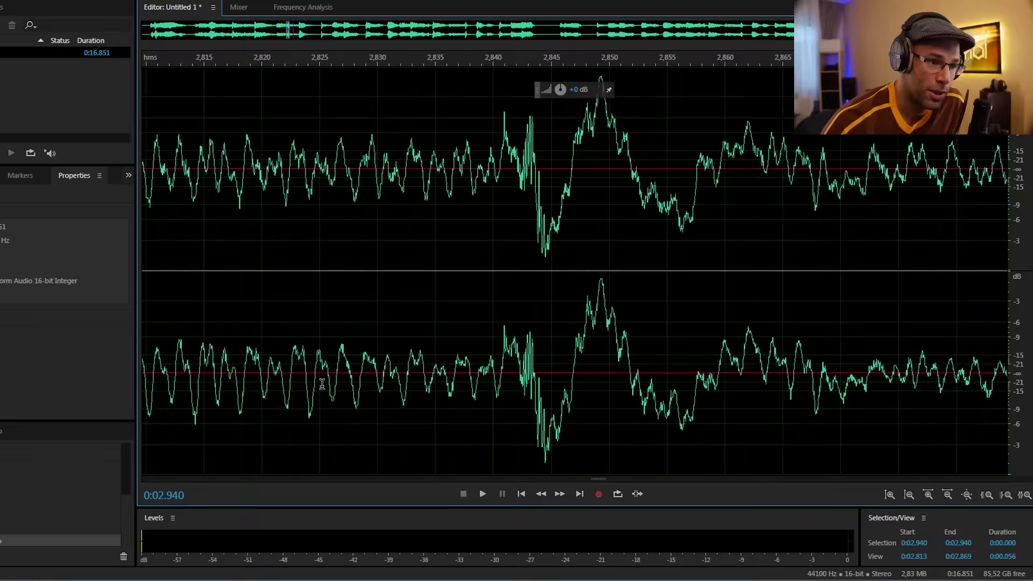
scroll(321, 383, down, 10)
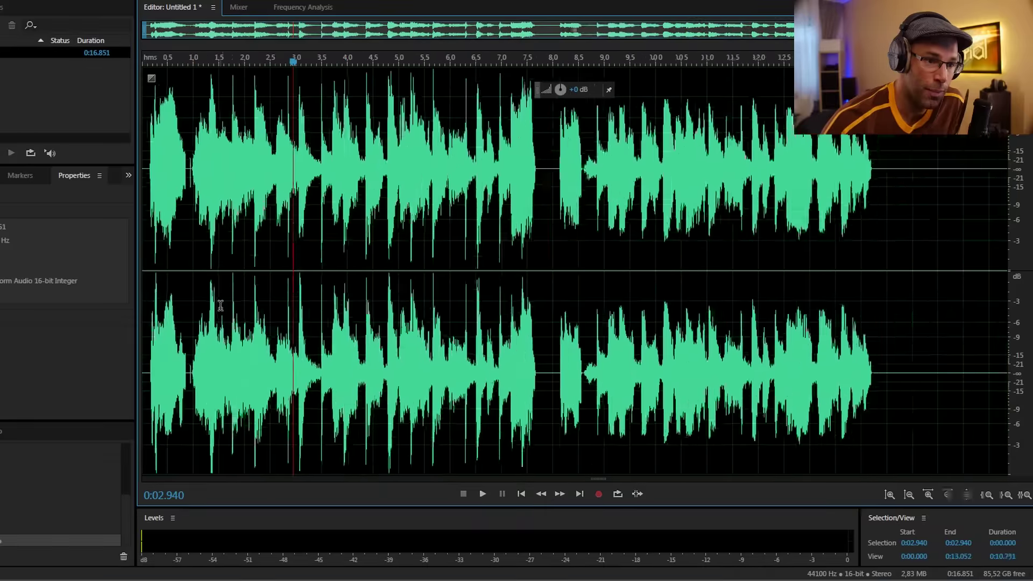
Examine the peaks of the second excerpt in close-up around 9.74 s and through its further course up to about 13.9 s.
scroll(559, 343, up, 4)
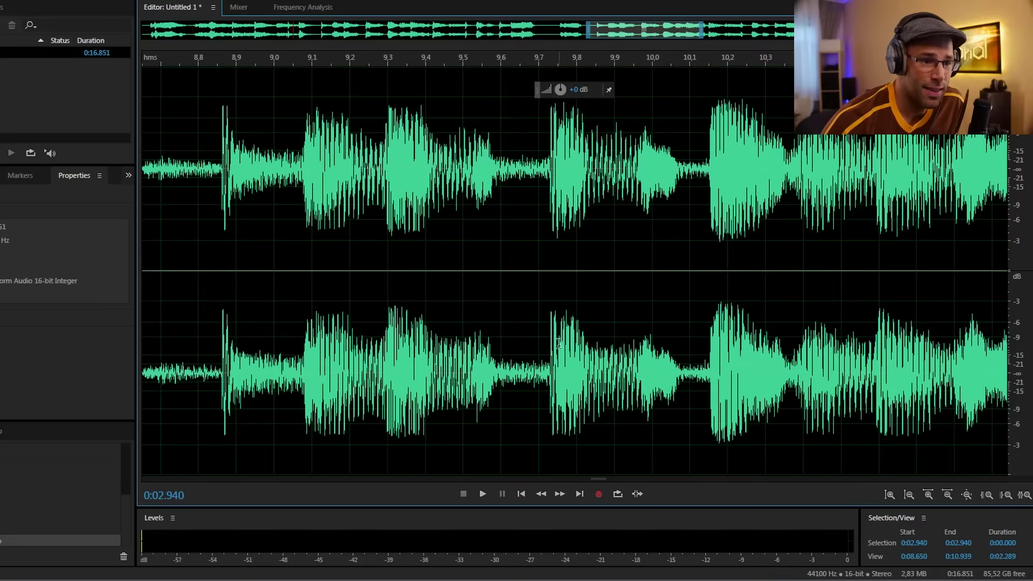
scroll(527, 327, up, 5)
scroll(481, 323, down, 2)
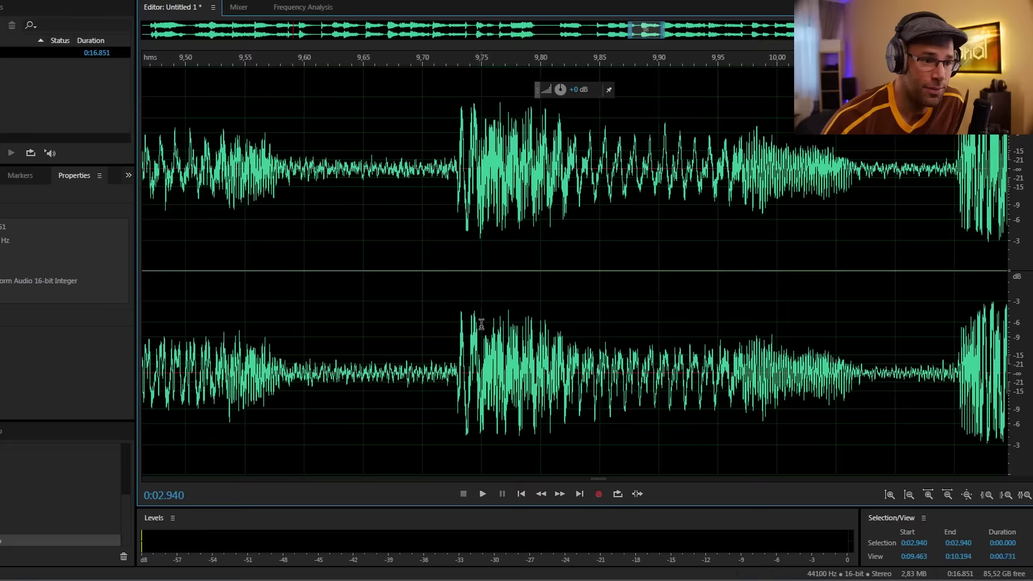
scroll(481, 322, up, 8)
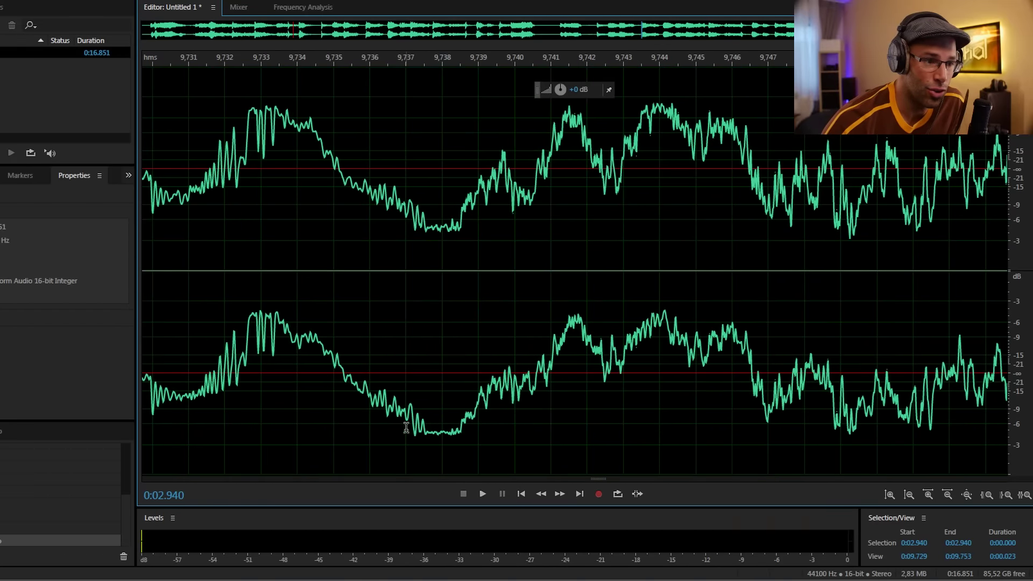
scroll(514, 387, down, 6)
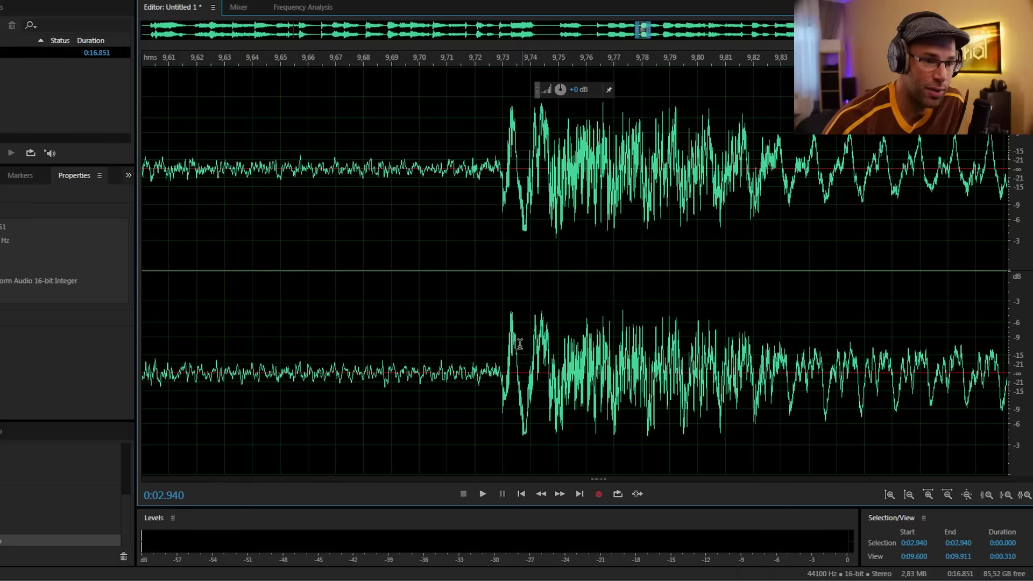
scroll(427, 300, down, 5)
scroll(829, 329, right, 10)
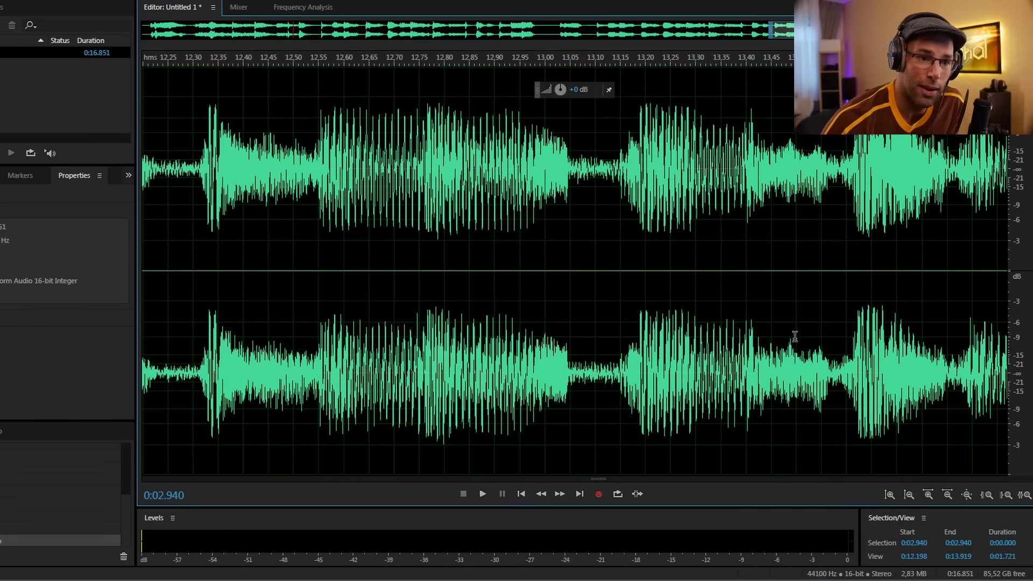
scroll(675, 291, down, 5)
Mark the first excerpt from 0 to 8 s to compare its waveform with the second excerpt.
click(437, 364)
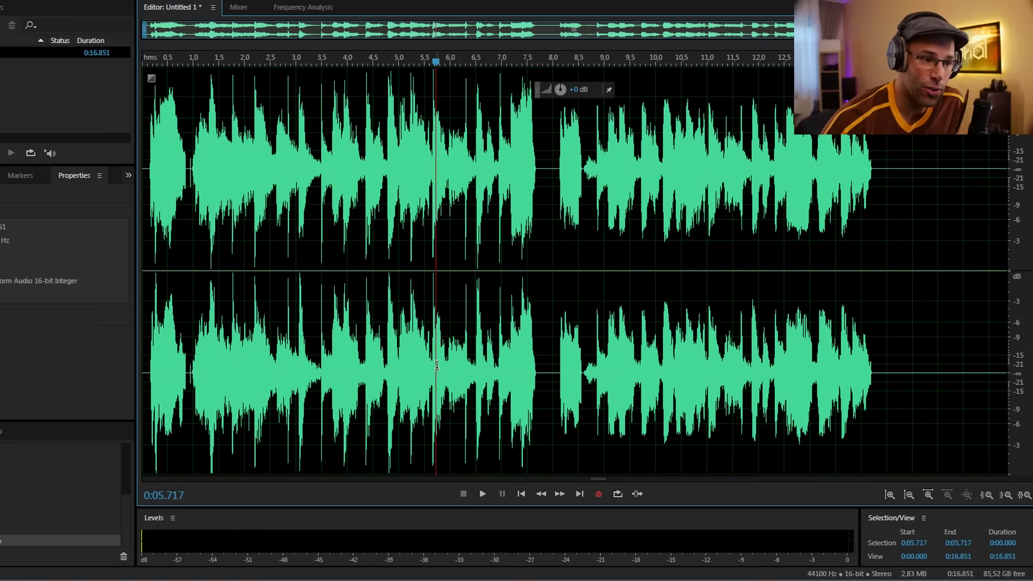
drag(550, 329, 89, 330)
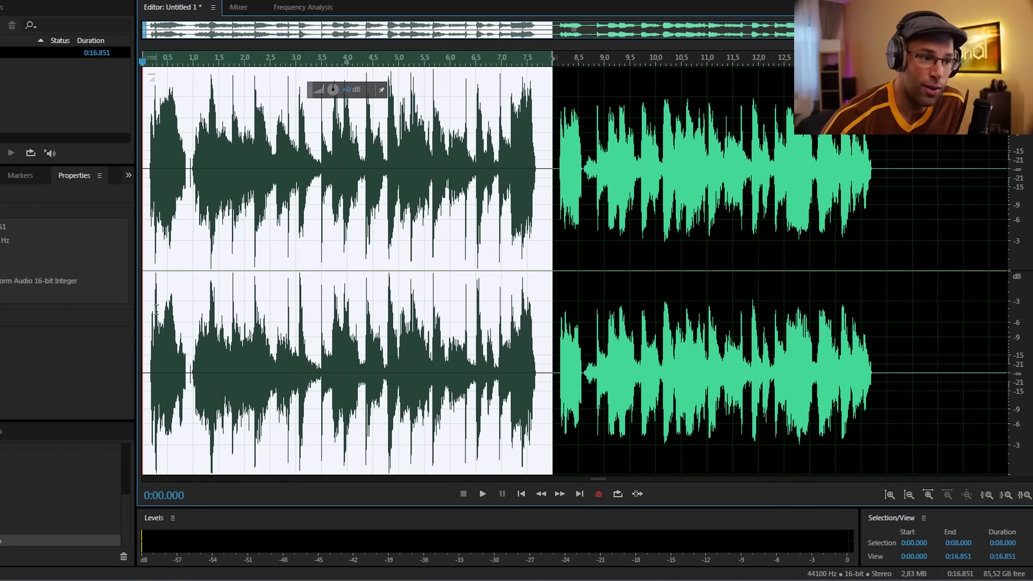
click(156, 339)
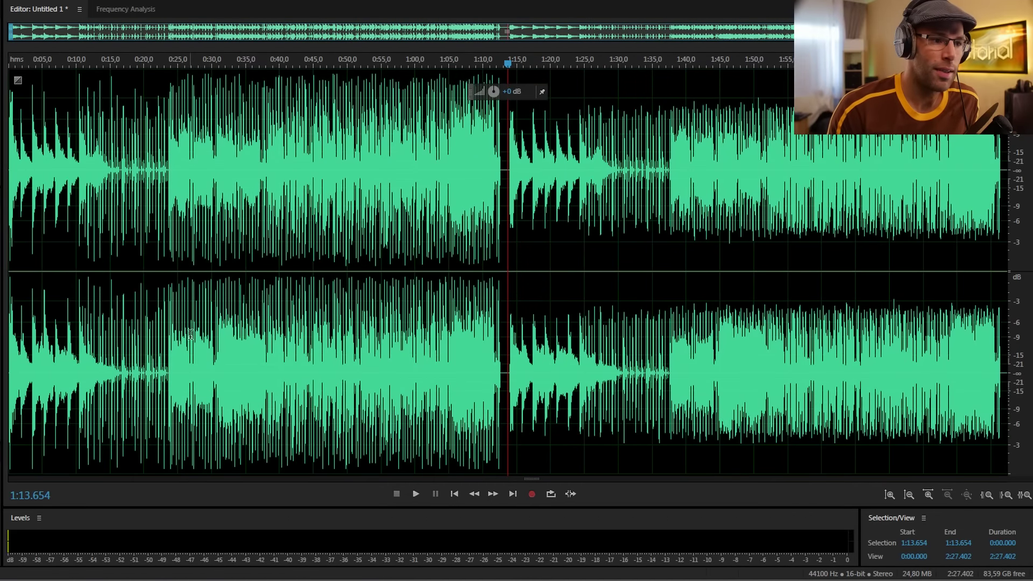
Scan the frequency spectrum of the first song version, 0:00 to 1:13.464, and hold its curve in red slot 1.
click(506, 229)
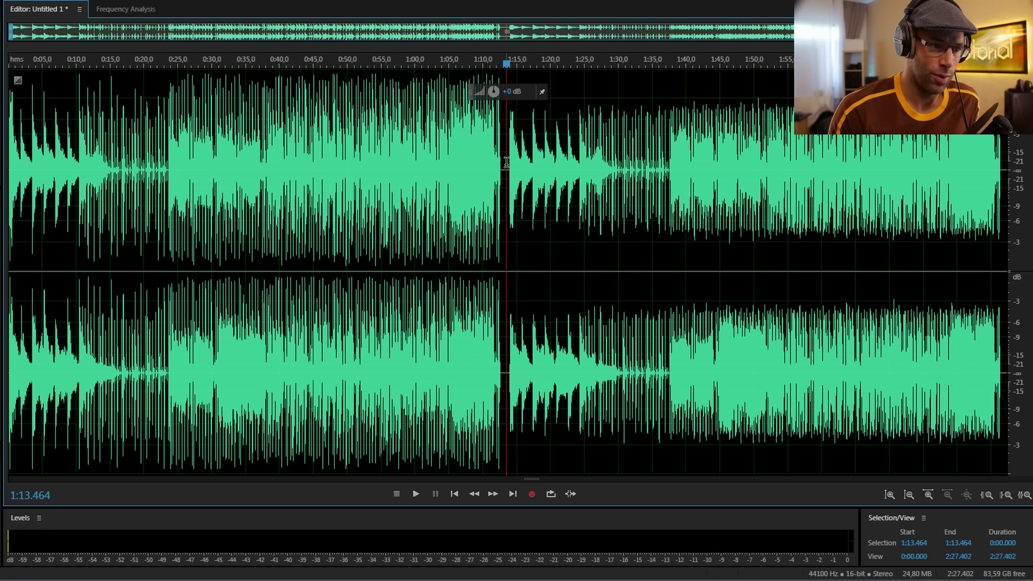
drag(506, 162, 9, 162)
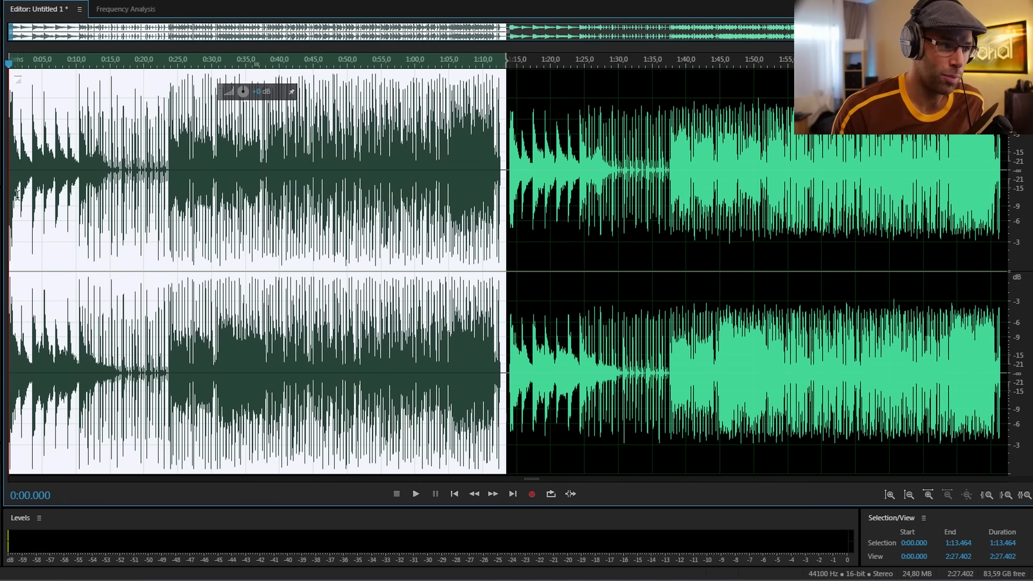
click(127, 9)
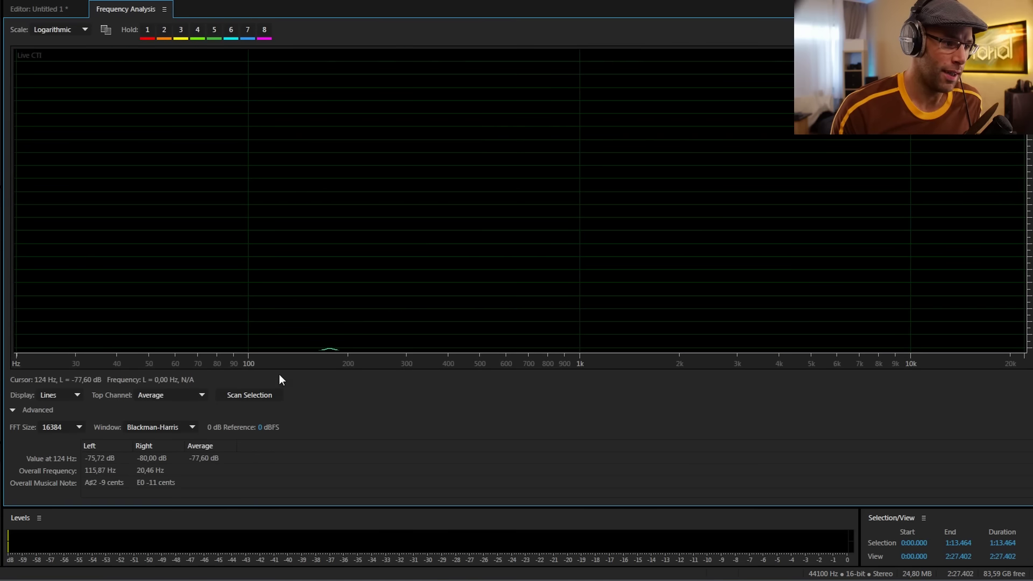
click(254, 398)
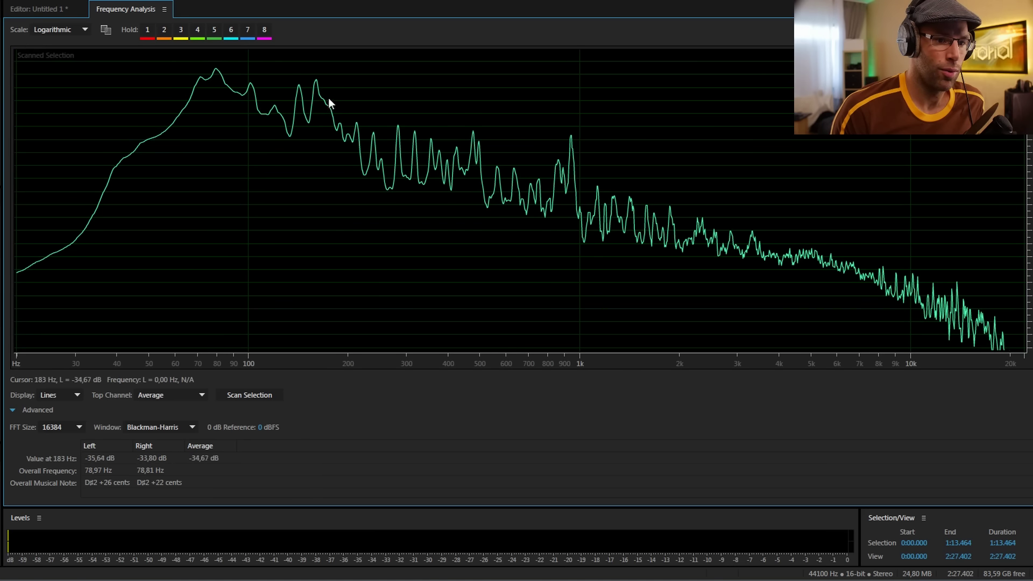
click(147, 31)
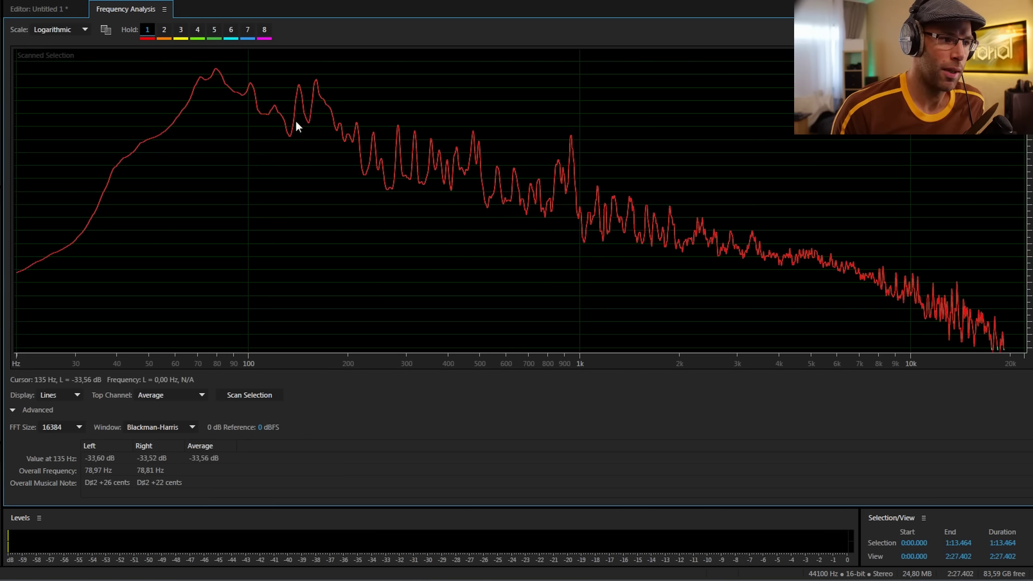
Scan the frequency spectrum of the second song version, 1:13.464 to 2:27.402, and hold its curve in yellow slot 3.
click(39, 10)
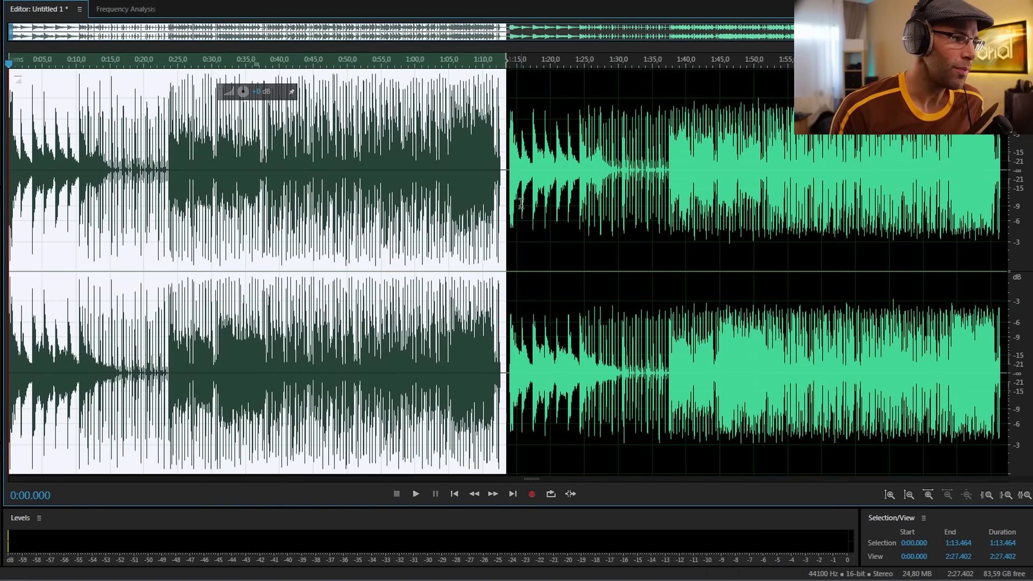
click(499, 191)
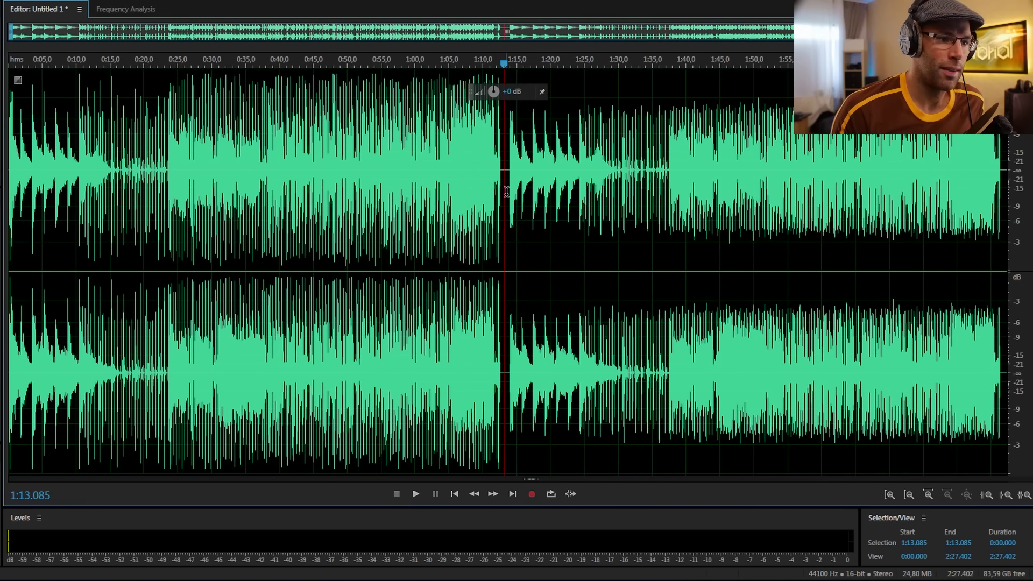
drag(506, 192, 1009, 194)
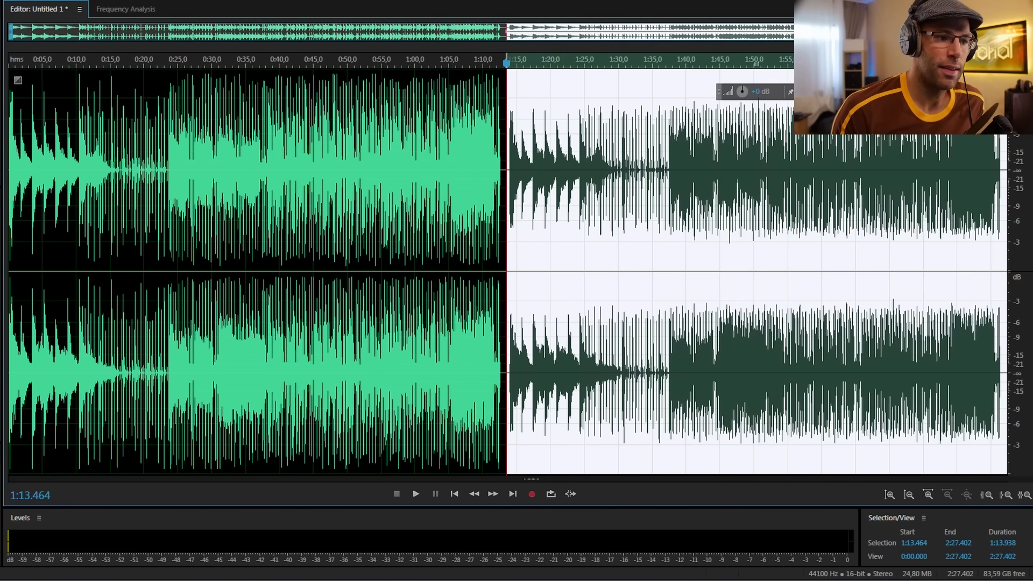
click(124, 9)
click(255, 396)
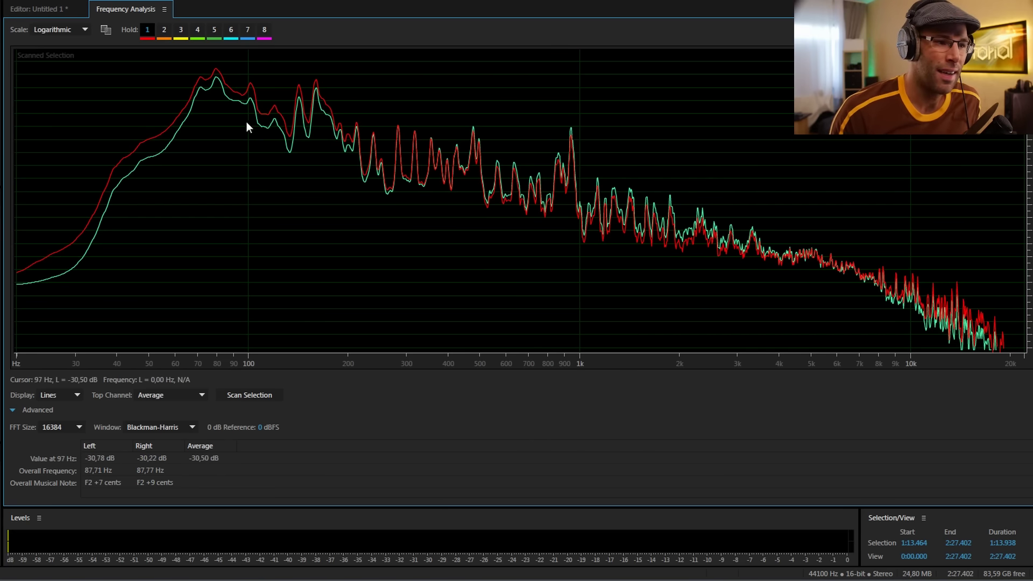
click(182, 31)
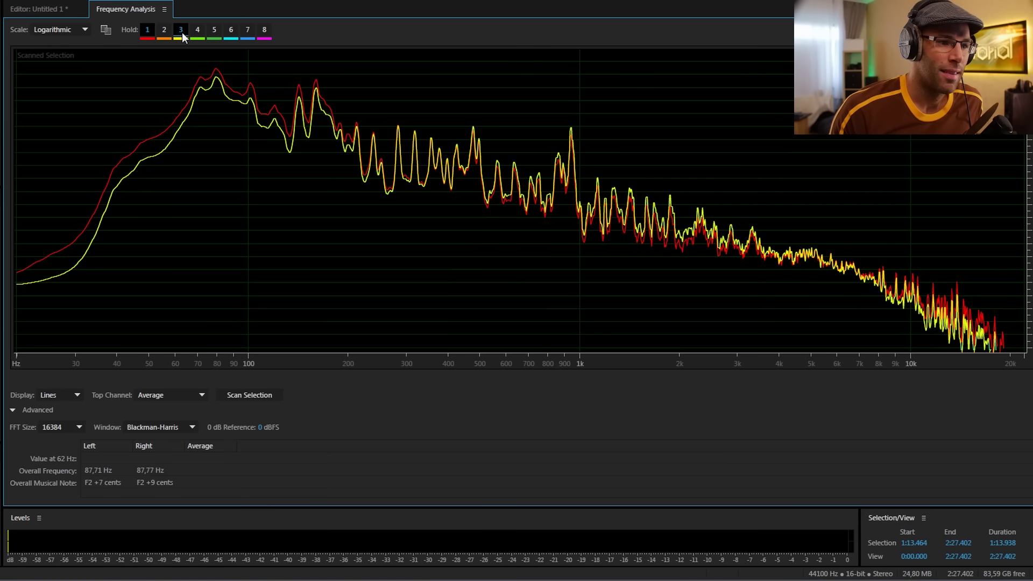
Copy the second song version and paste the duplicate at the end of the file, at 2:27.402.
click(46, 9)
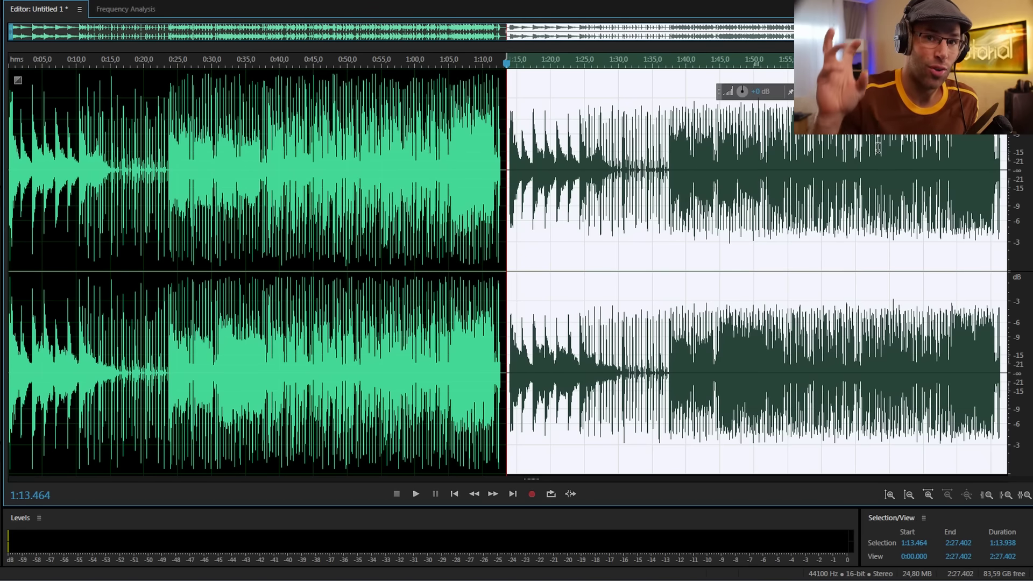
key(shift+p)
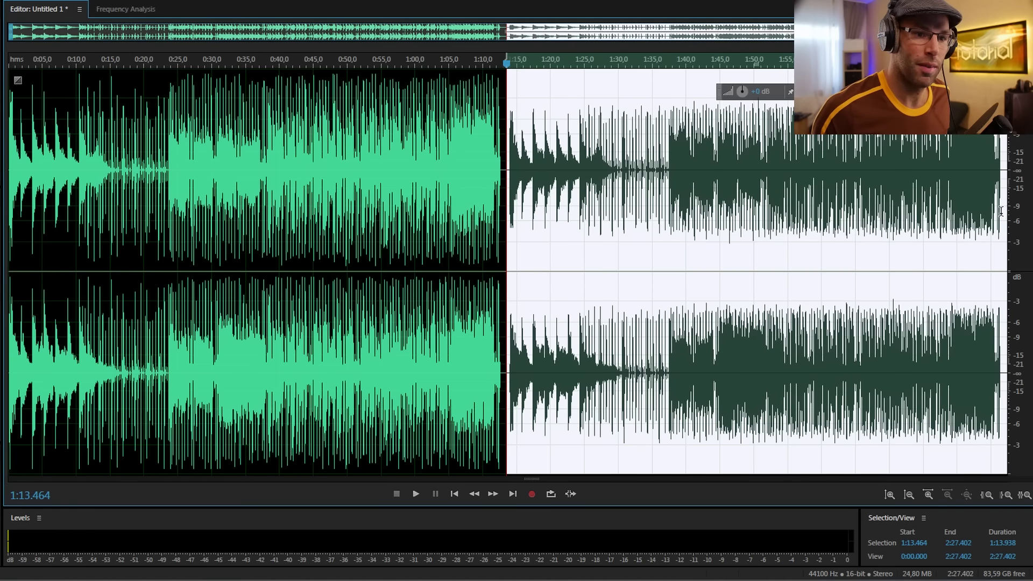
click(1005, 213)
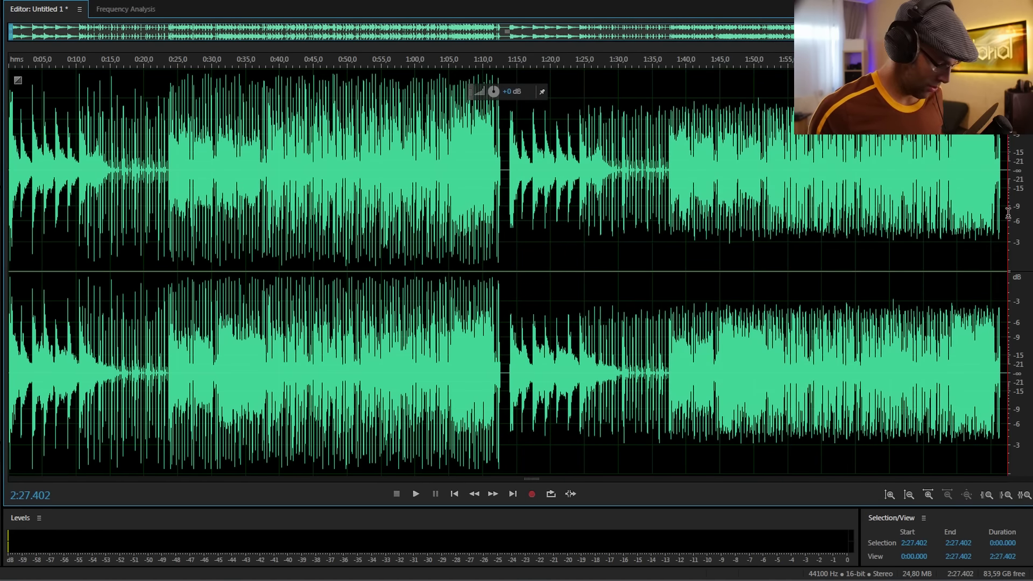
key(ctrl+v)
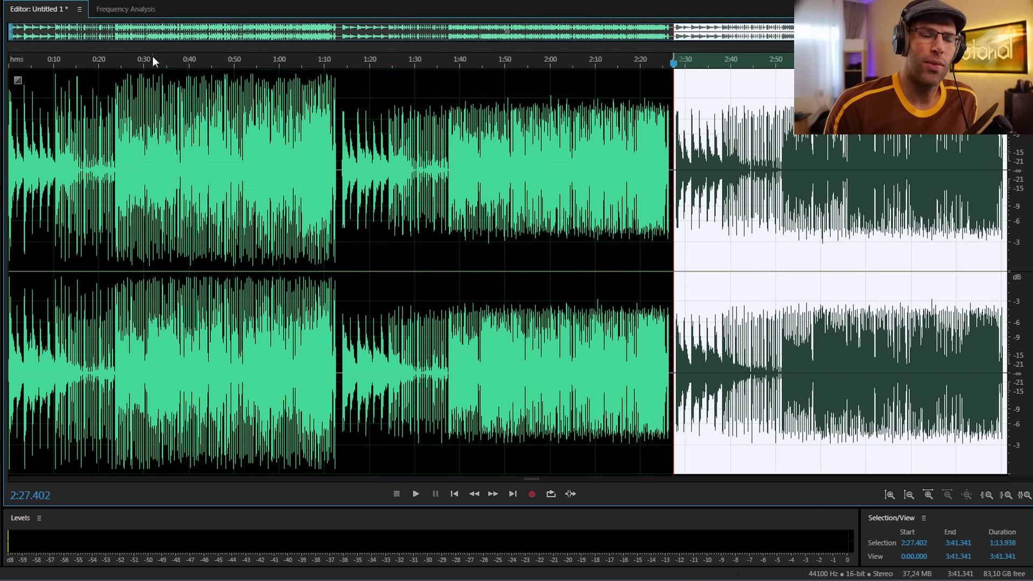
Apply a Hard Limiter to the duplicated song section with -0.1 dB maximum amplitude, 10 dB input boost, 7 ms look-ahead and 40 ms release.
key(alt+s)
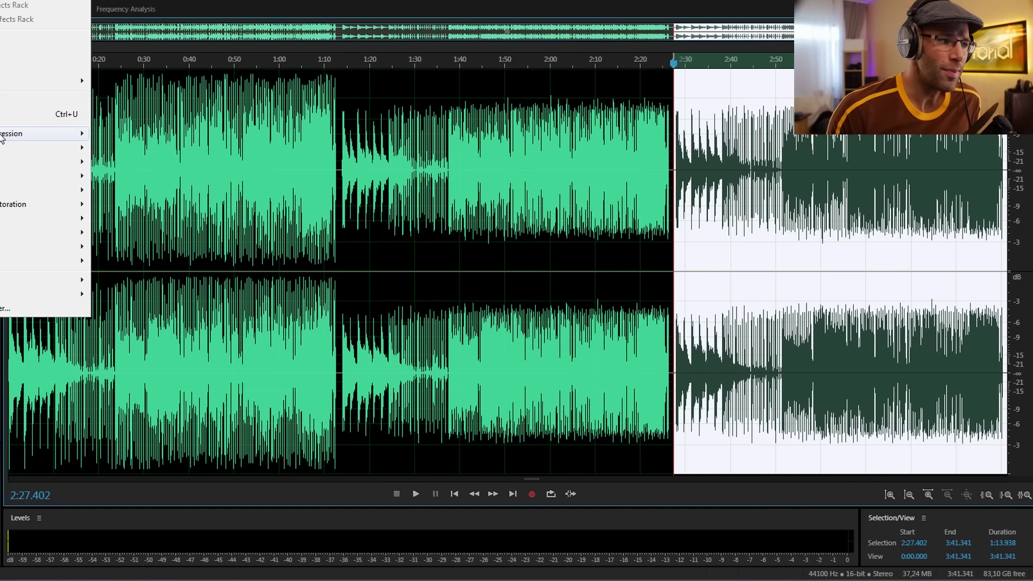
mouse_move(2, 138)
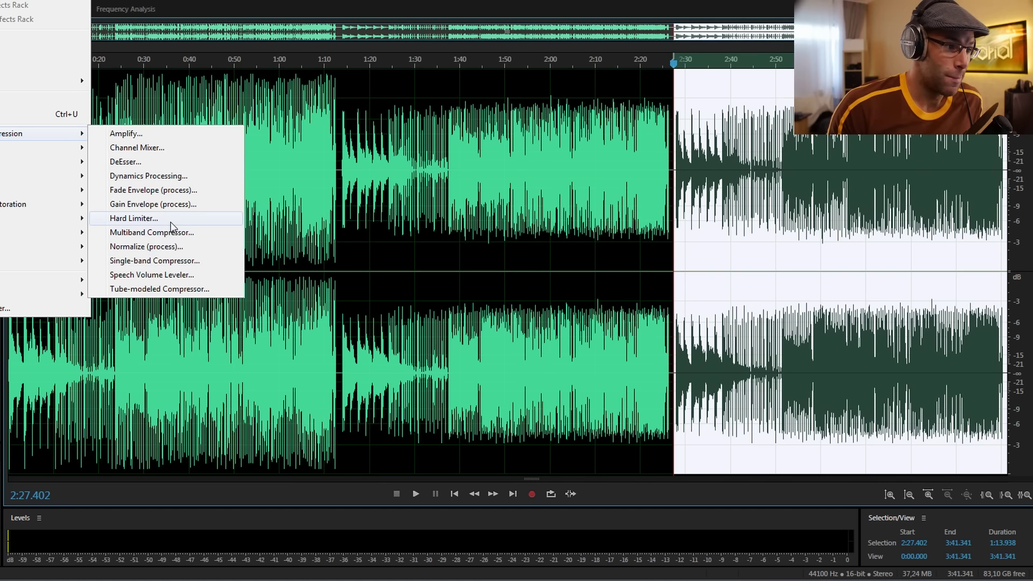
click(140, 218)
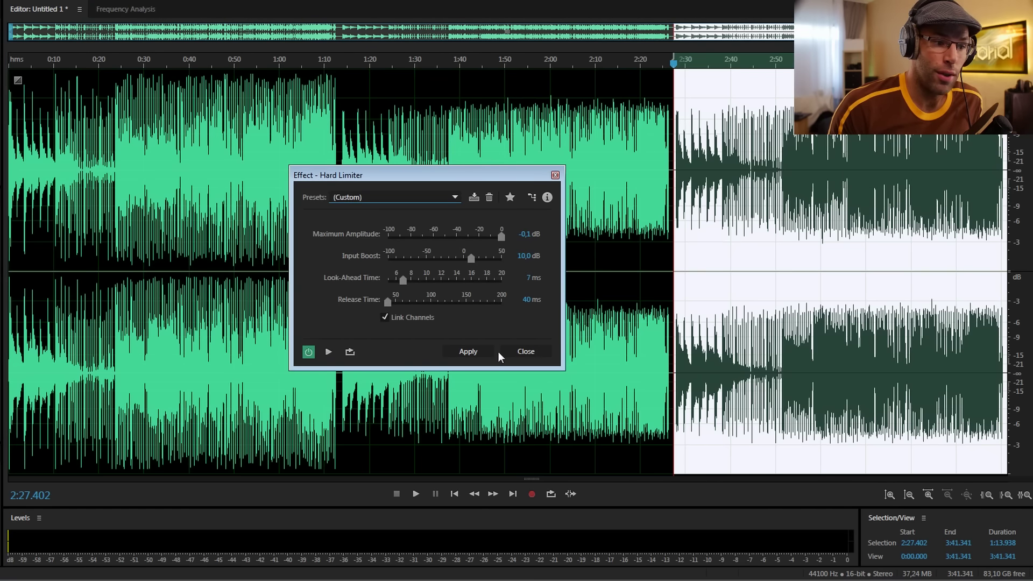
click(466, 352)
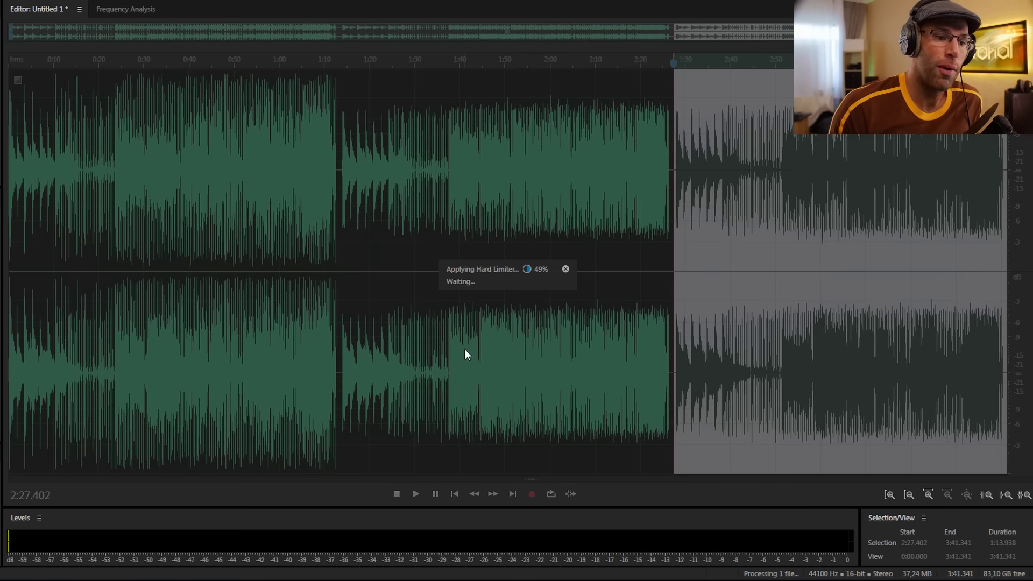
Lower the gain of the limited copy, 2:27.402 to 3:41.341, until its peaks sit below those of the second version, and deselect it.
scroll(875, 357, up, 10)
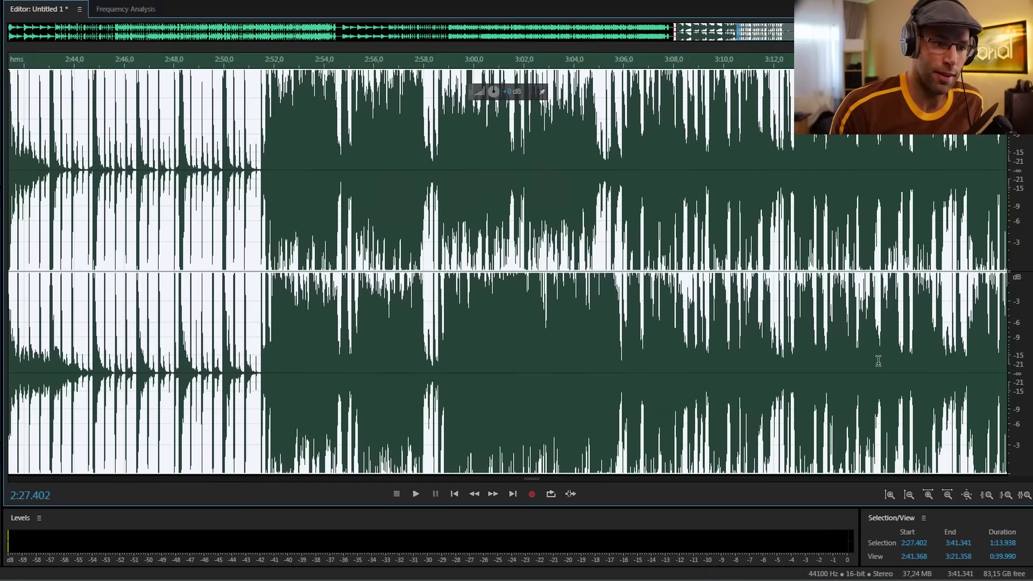
scroll(546, 356, down, 7)
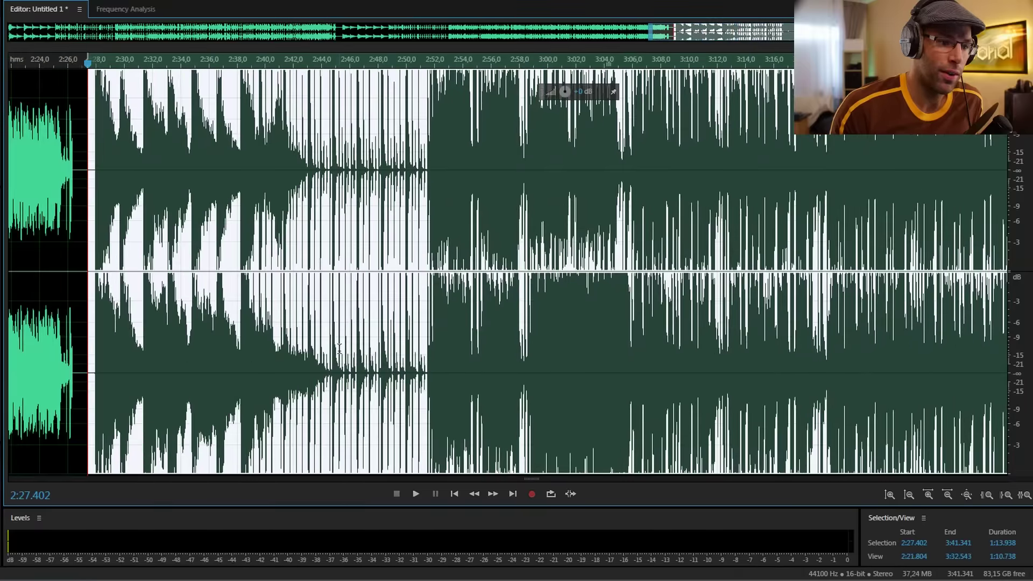
scroll(339, 349, up, 6)
scroll(426, 315, down, 8)
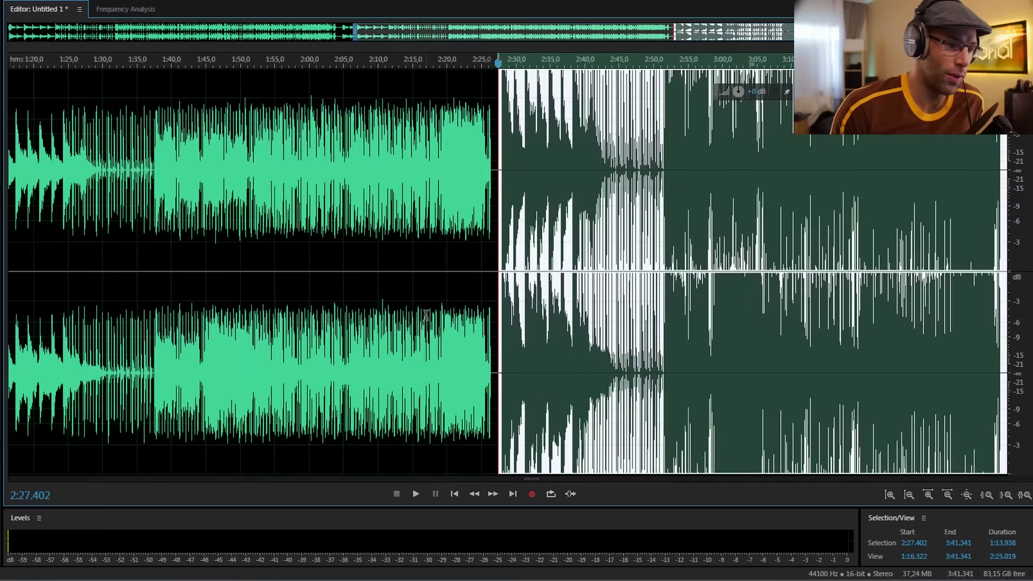
scroll(426, 315, down, 2)
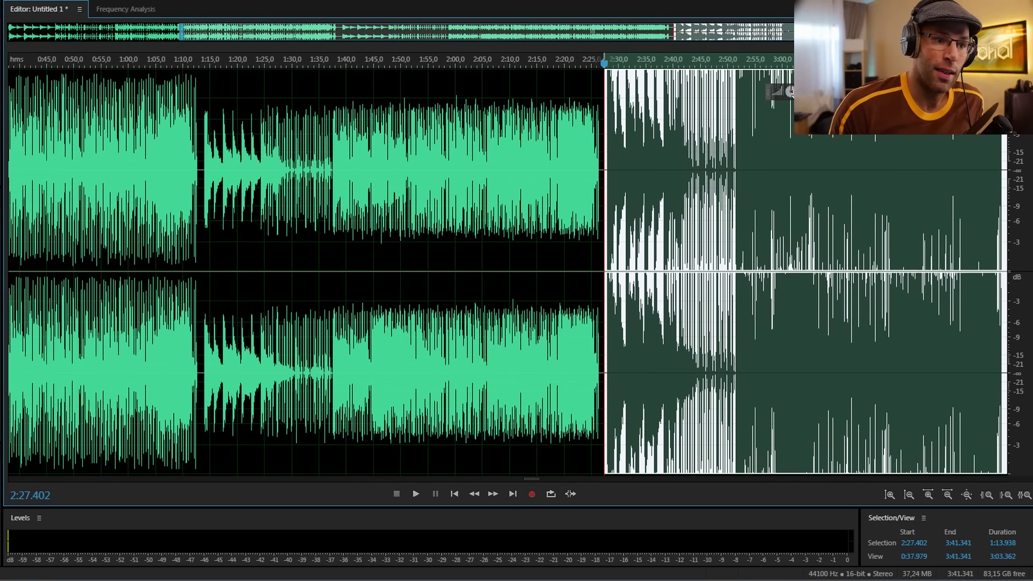
drag(790, 91, 792, 103)
click(597, 170)
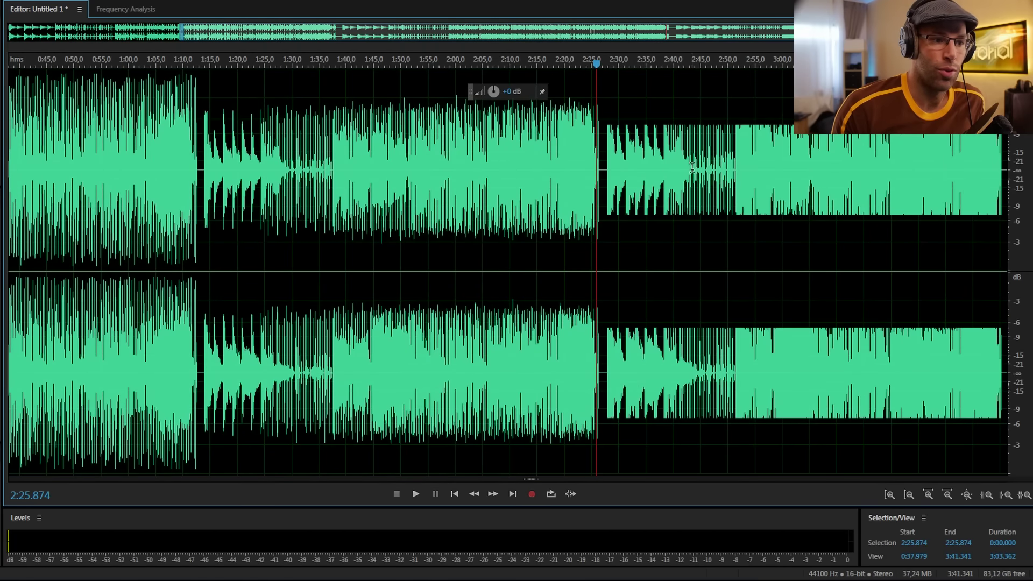
Compare the levels of the first, second and limited song versions by moving the playhead between them.
click(525, 168)
click(829, 168)
click(510, 167)
click(161, 168)
click(428, 169)
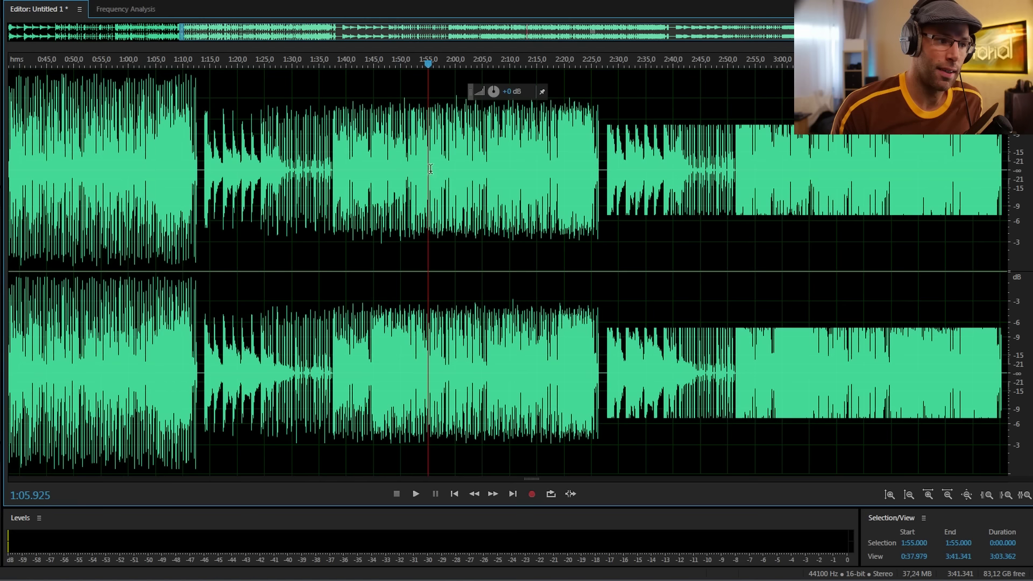
click(728, 168)
click(846, 168)
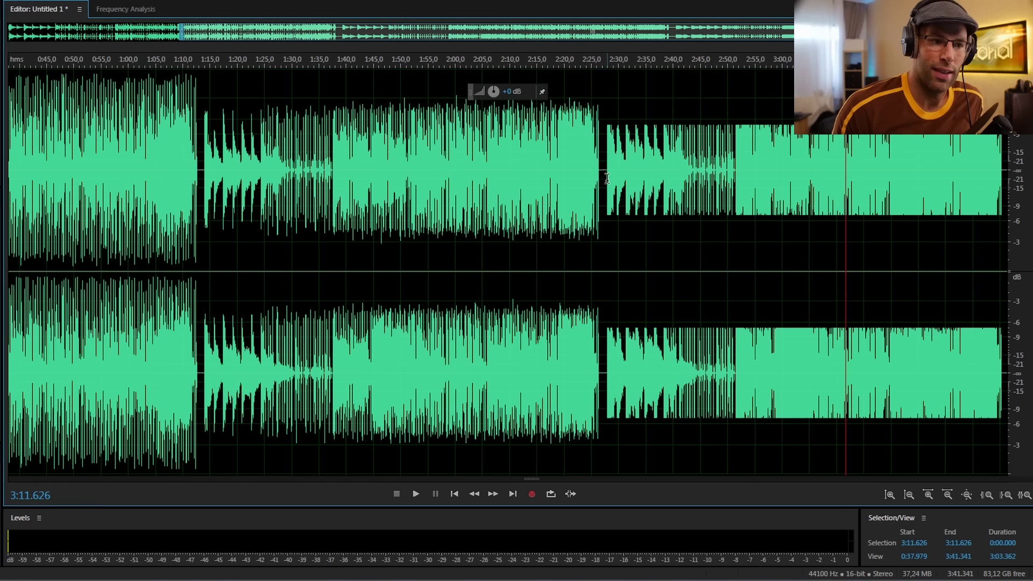
Select the limited copy from 2:27.642 to the end of the file and scan its frequency spectrum.
click(607, 178)
key(shift+End)
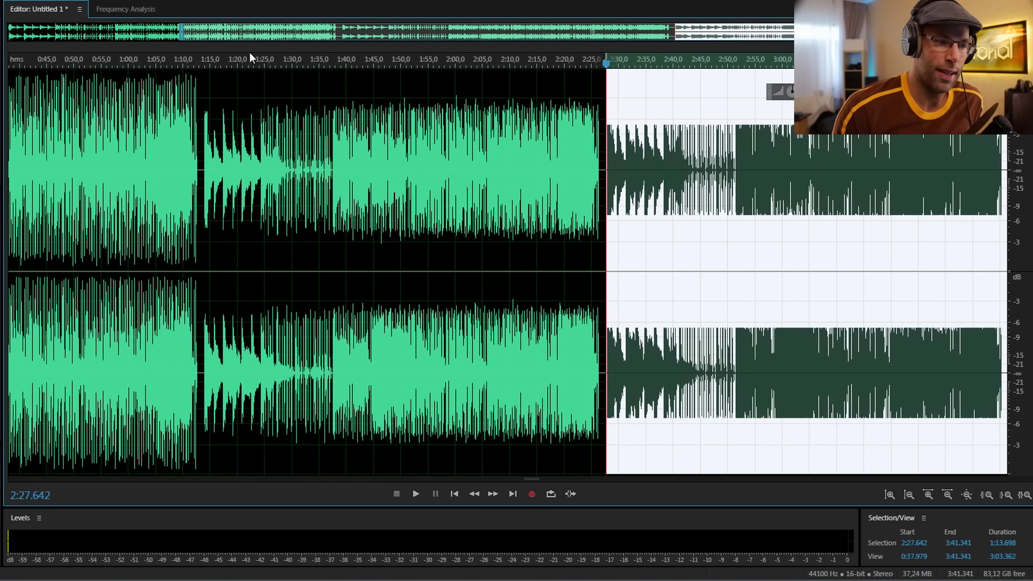
click(165, 13)
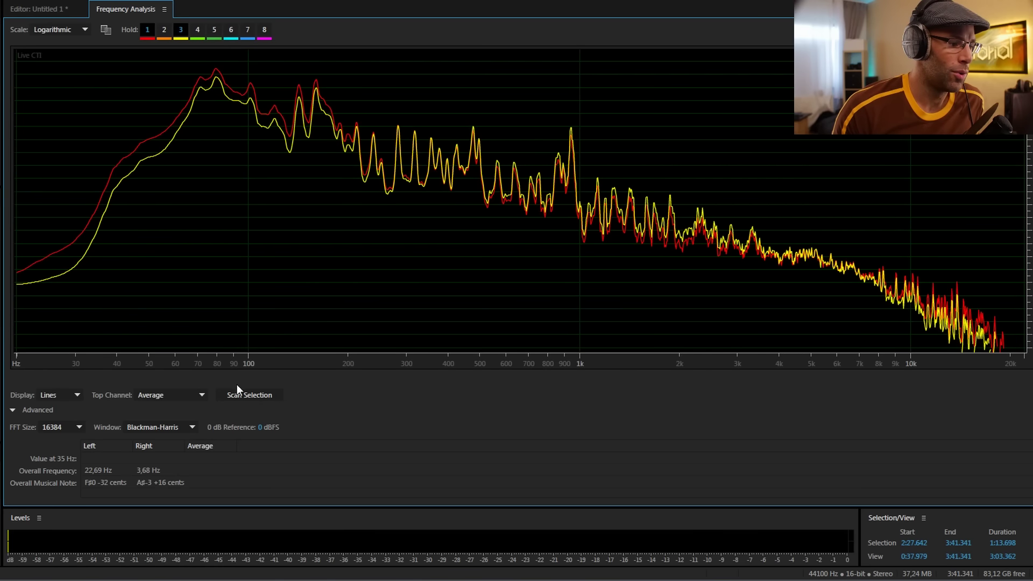
click(251, 395)
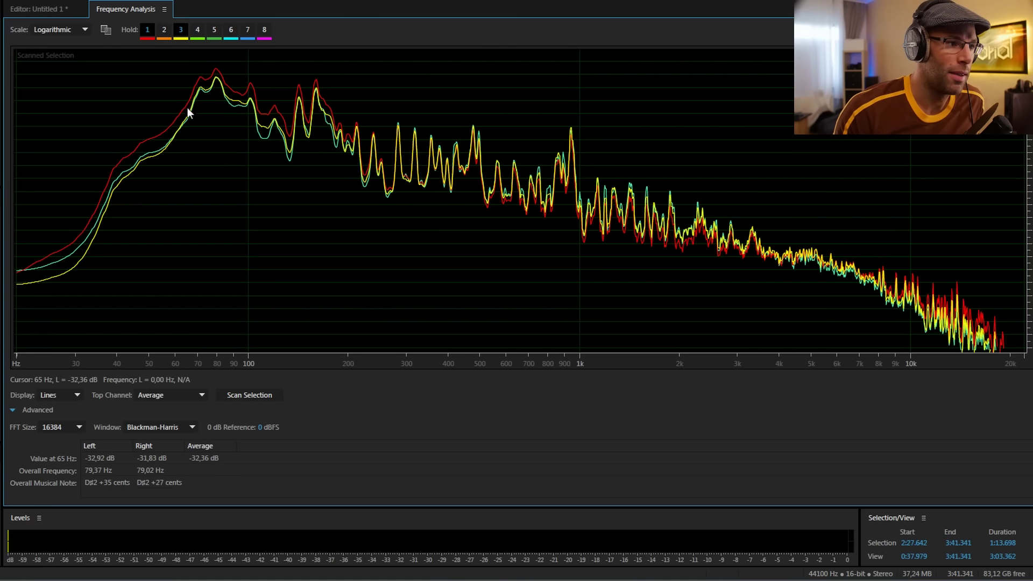
Clear the held curve in yellow slot 3 and compare the limited copy's spectrum with the first version's red curve.
click(182, 30)
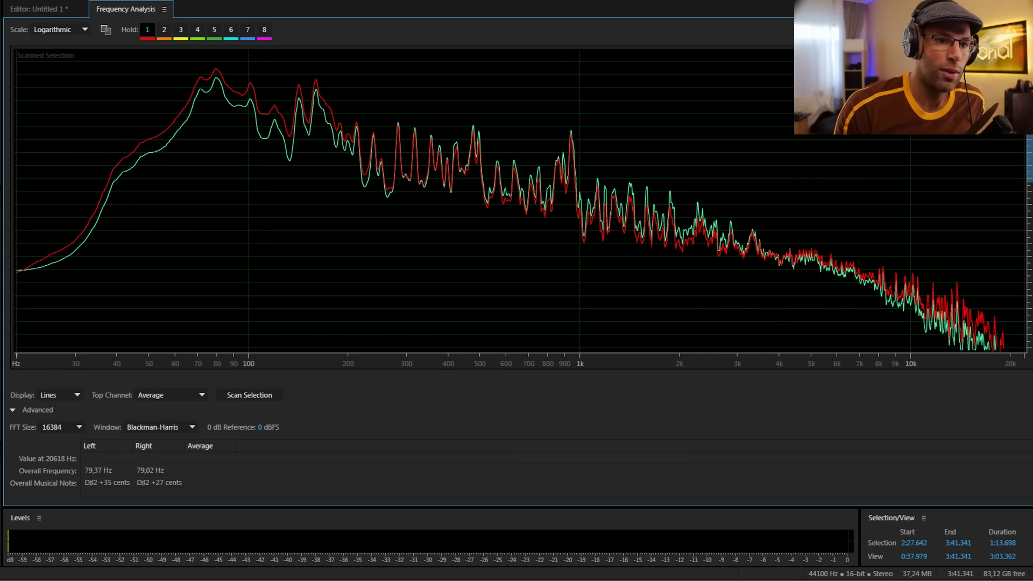
scroll(1029, 162, up, 3)
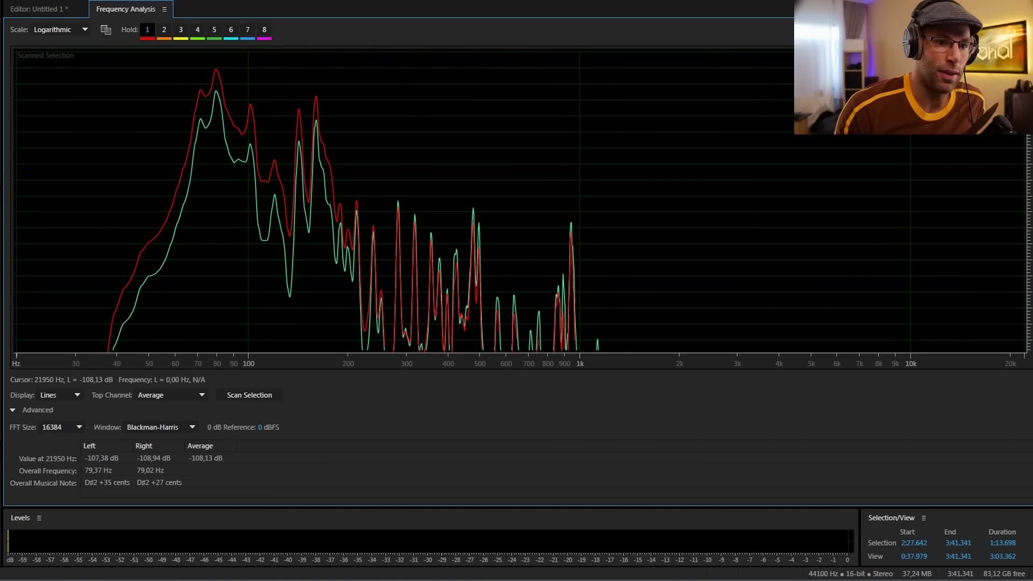
scroll(1029, 216, down, 5)
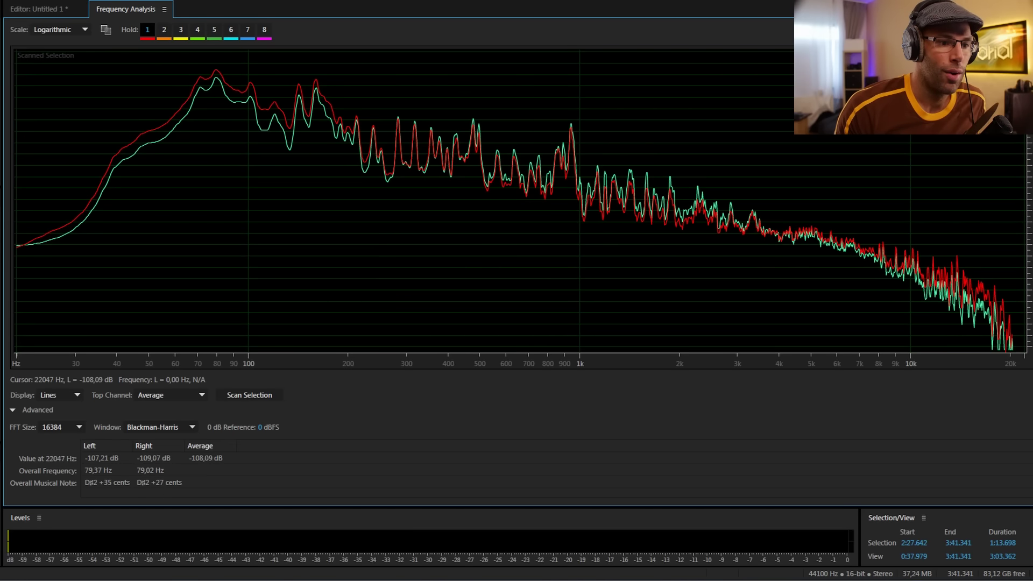
scroll(1029, 215, down, 2)
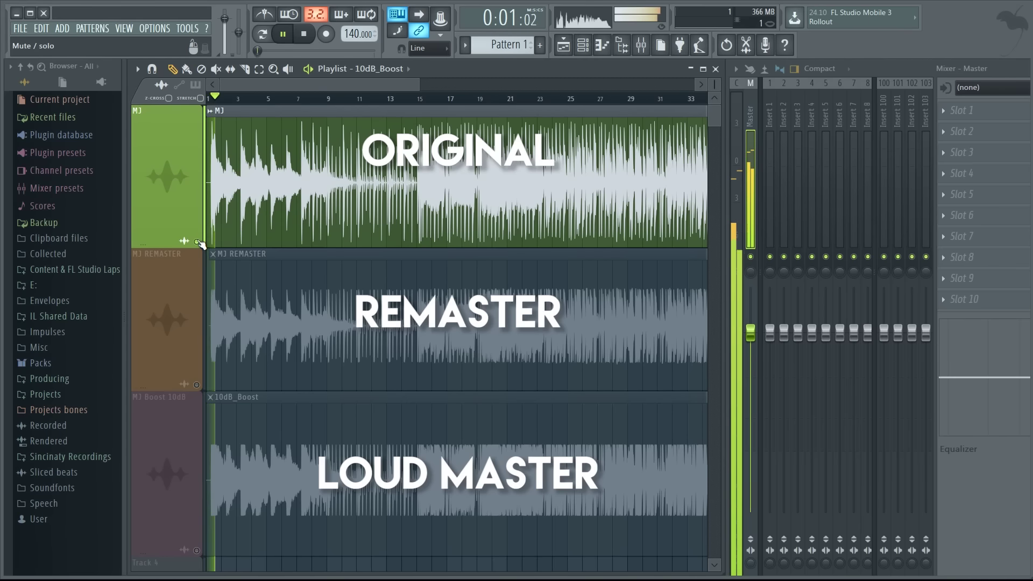
In FL Studio, solo the MJ, MJ REMASTER and MJ Boost 10dB tracks alternately during playback to compare how the three versions sound.
right_click(197, 385)
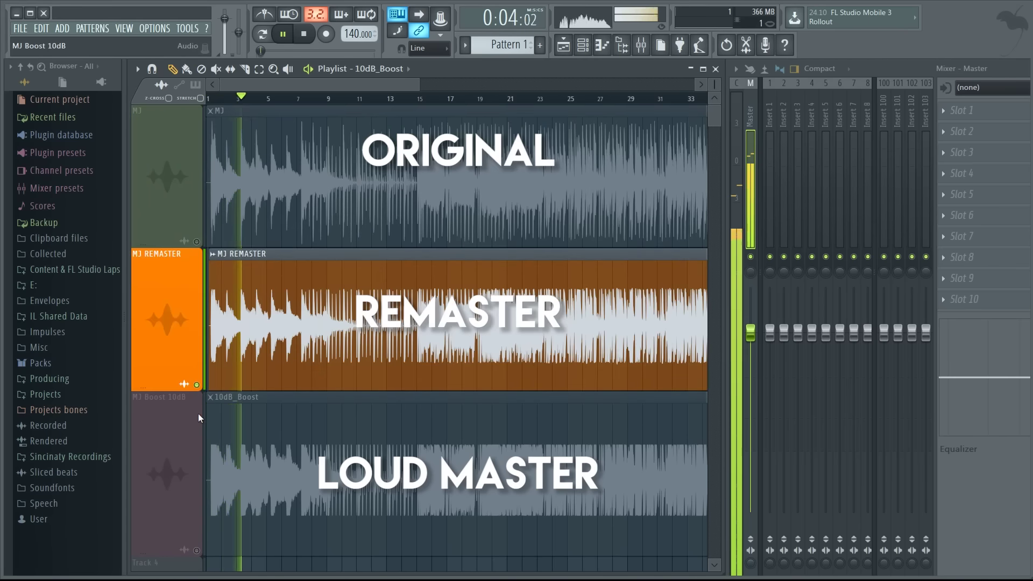
right_click(197, 550)
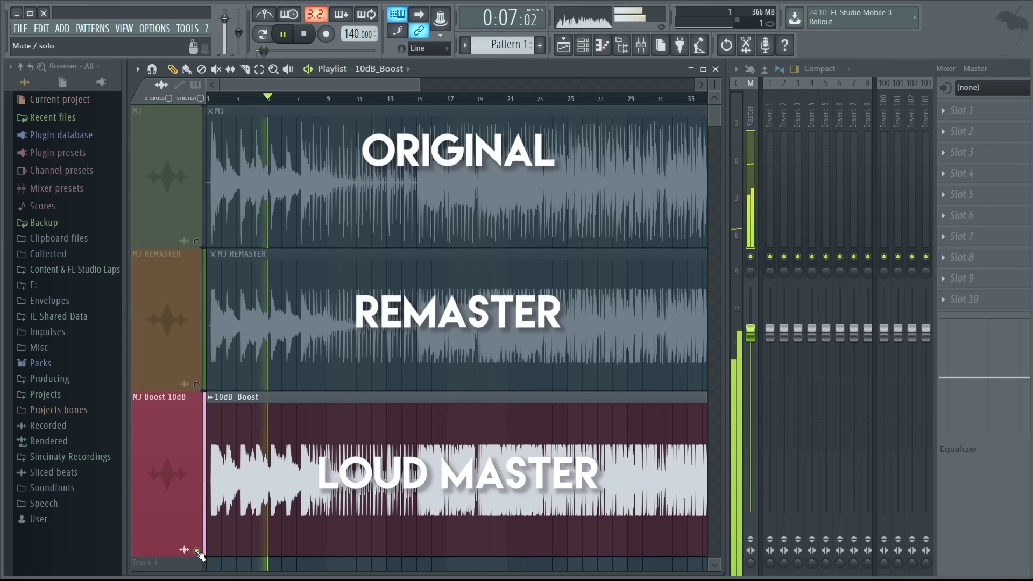
right_click(197, 242)
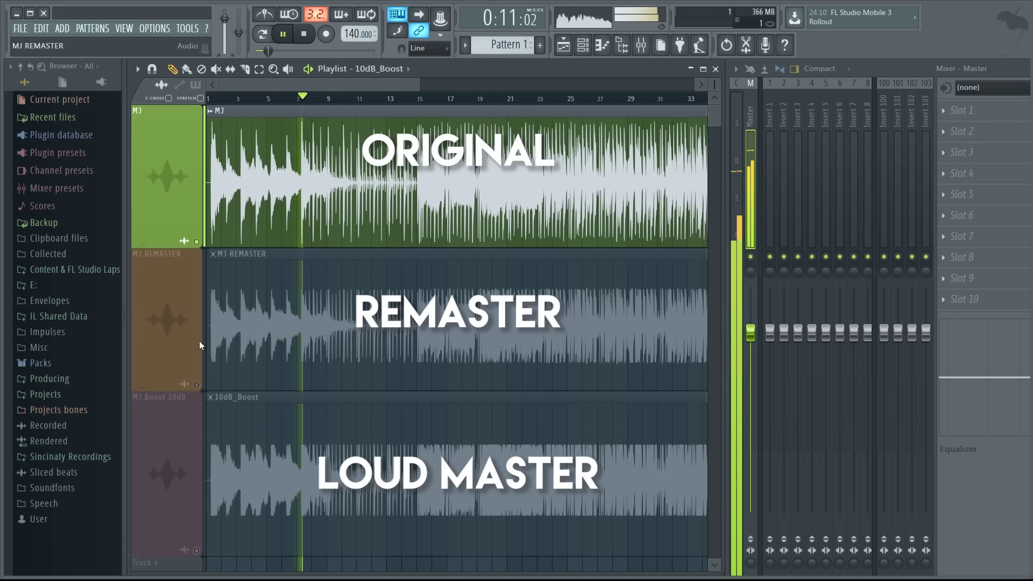
right_click(197, 384)
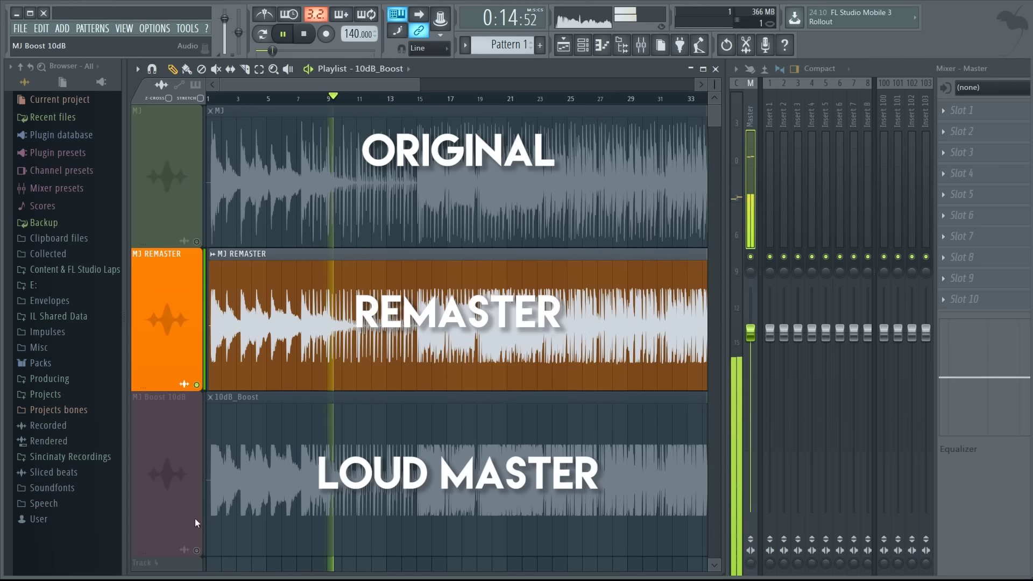
right_click(197, 550)
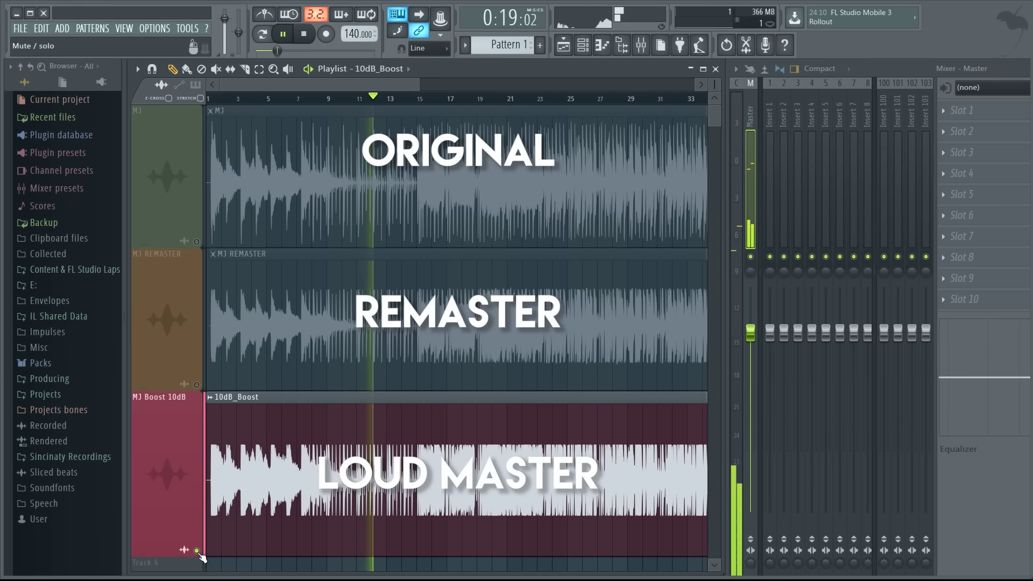
right_click(197, 242)
right_click(197, 384)
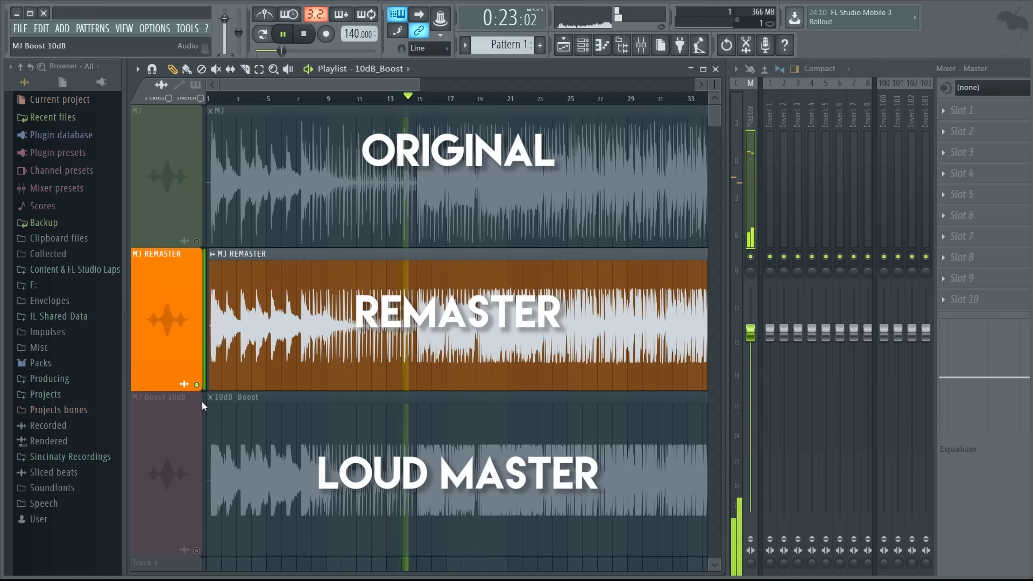
right_click(197, 551)
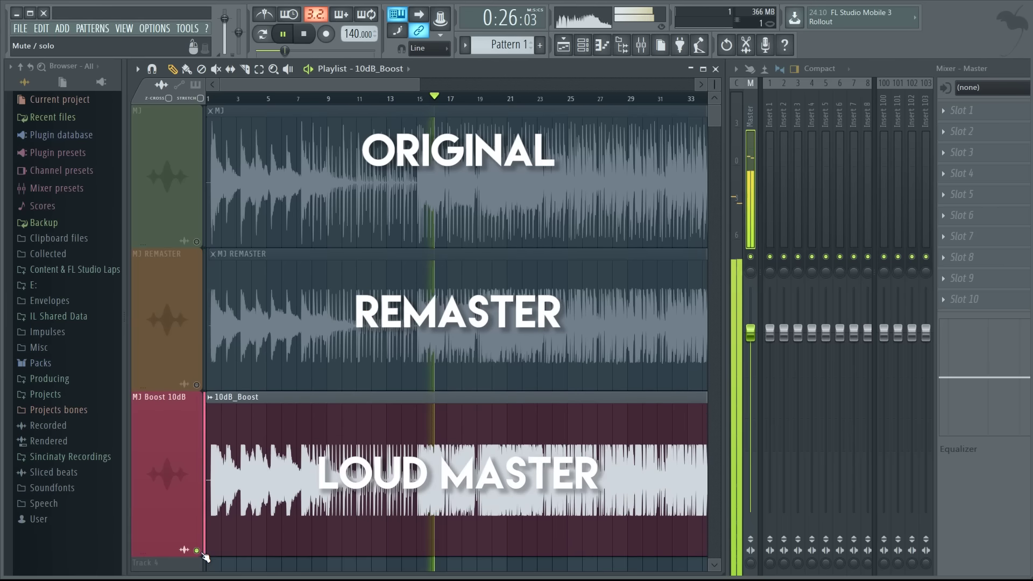
right_click(198, 242)
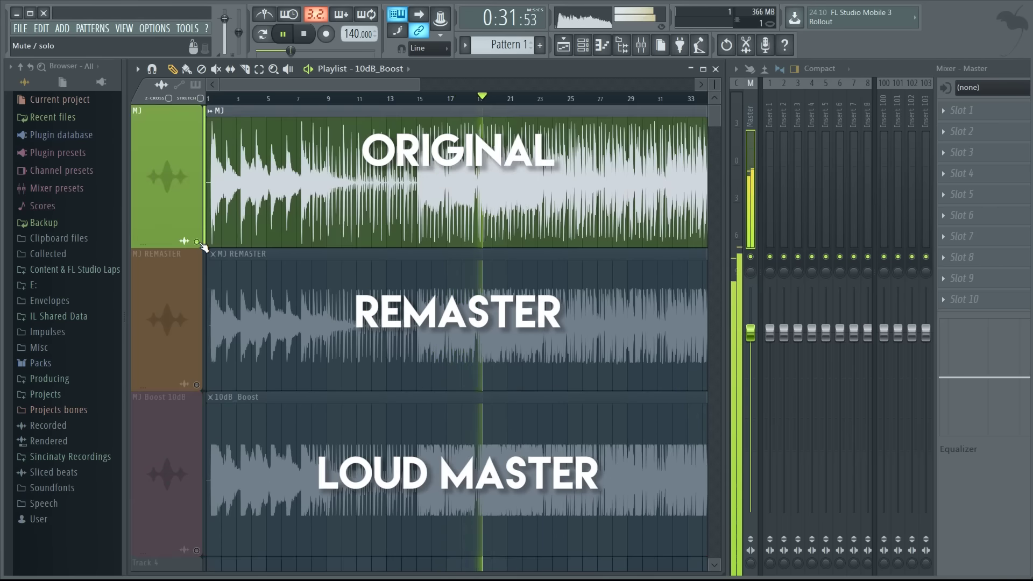
right_click(197, 384)
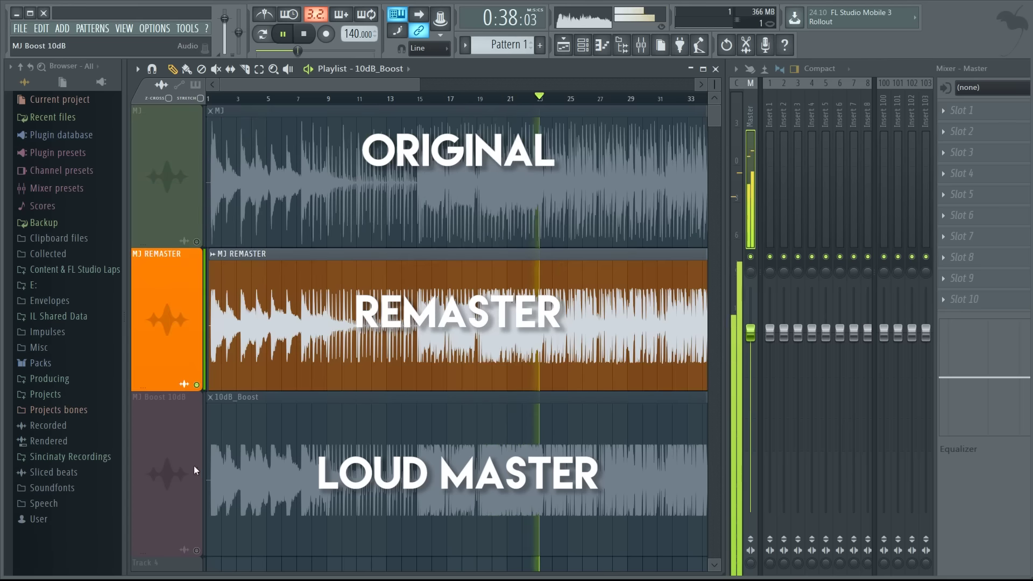
right_click(197, 551)
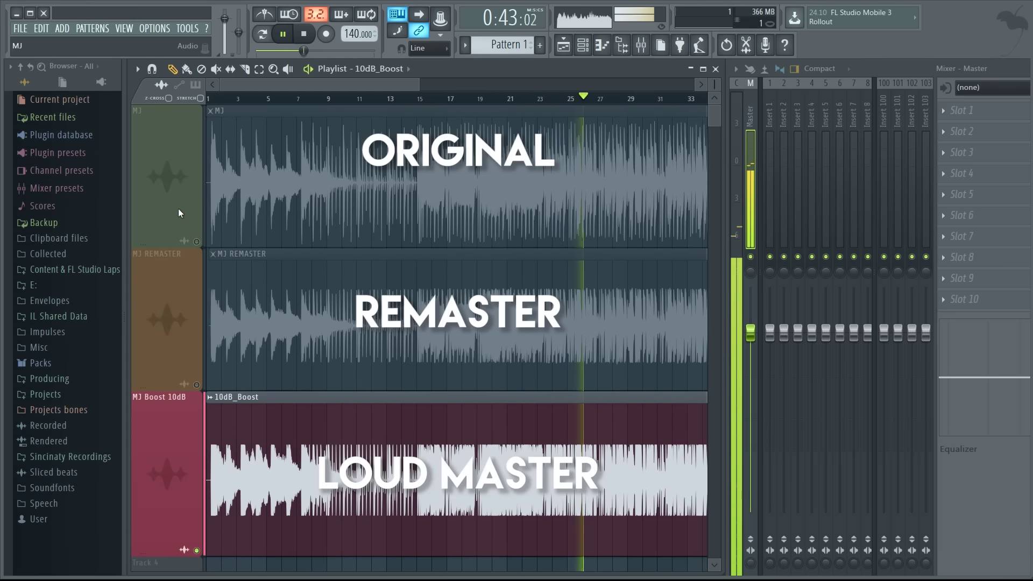
right_click(197, 241)
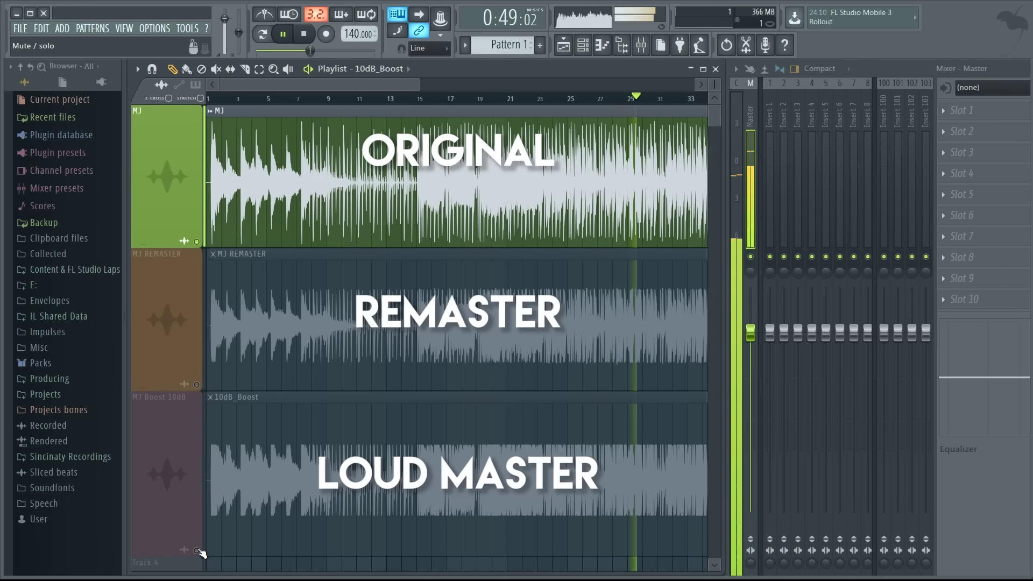
right_click(197, 384)
drag(320, 84, 477, 91)
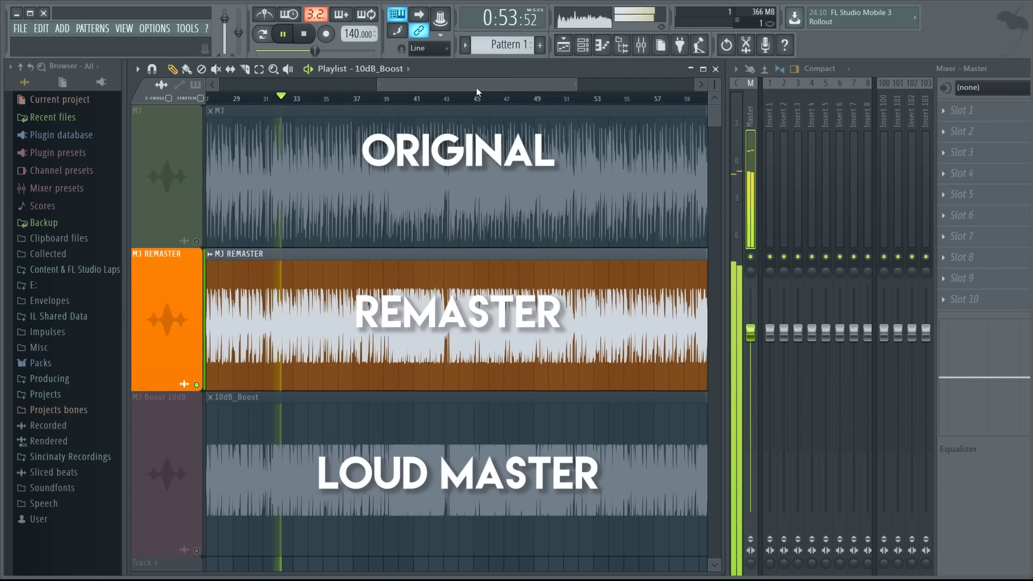
right_click(197, 550)
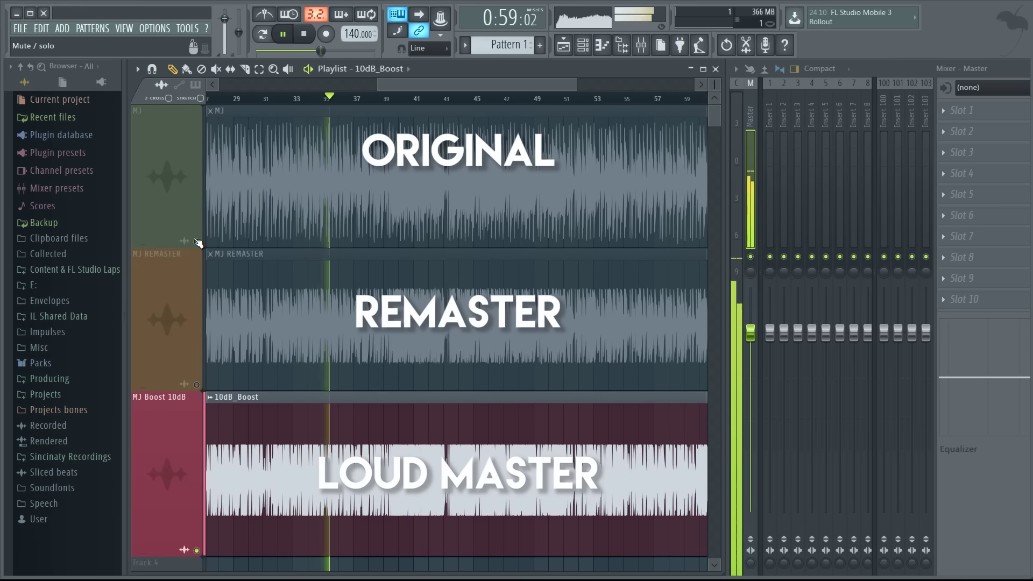
right_click(197, 242)
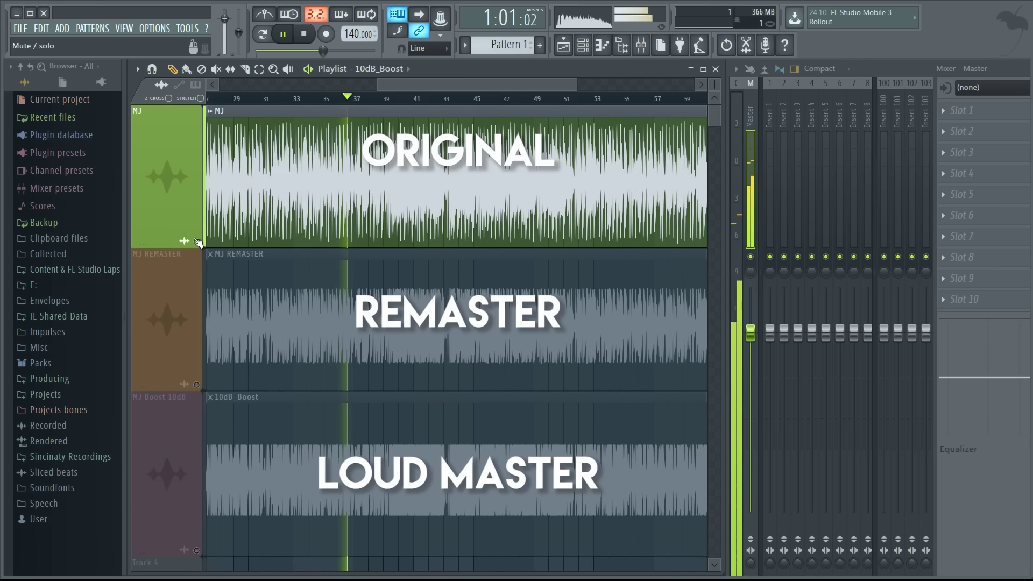
right_click(198, 385)
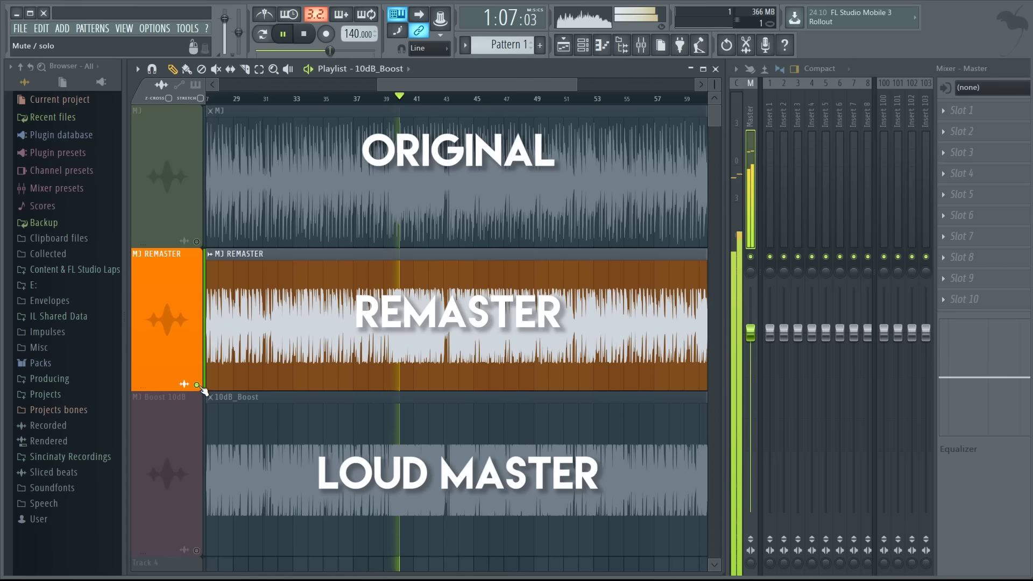
right_click(197, 242)
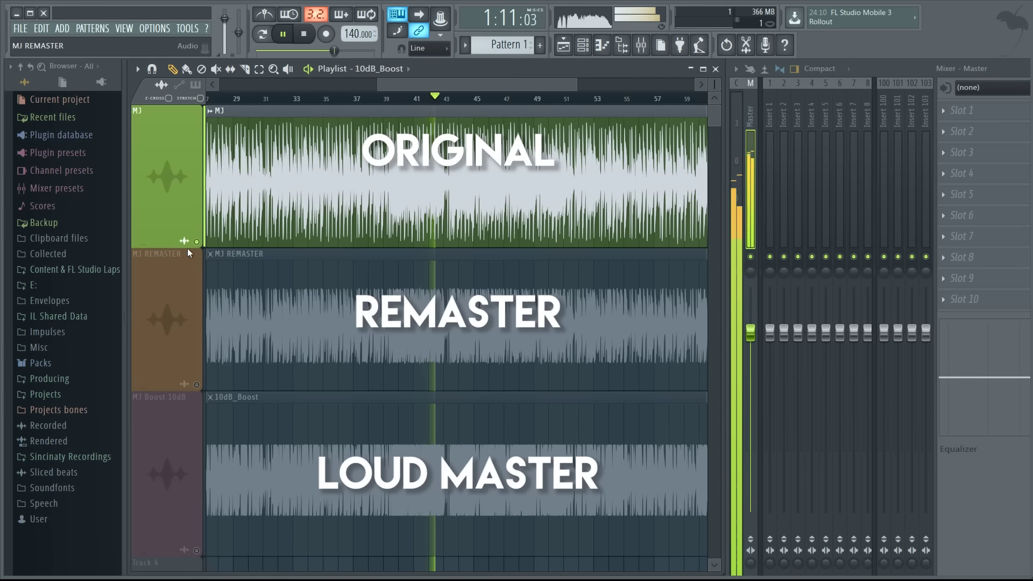